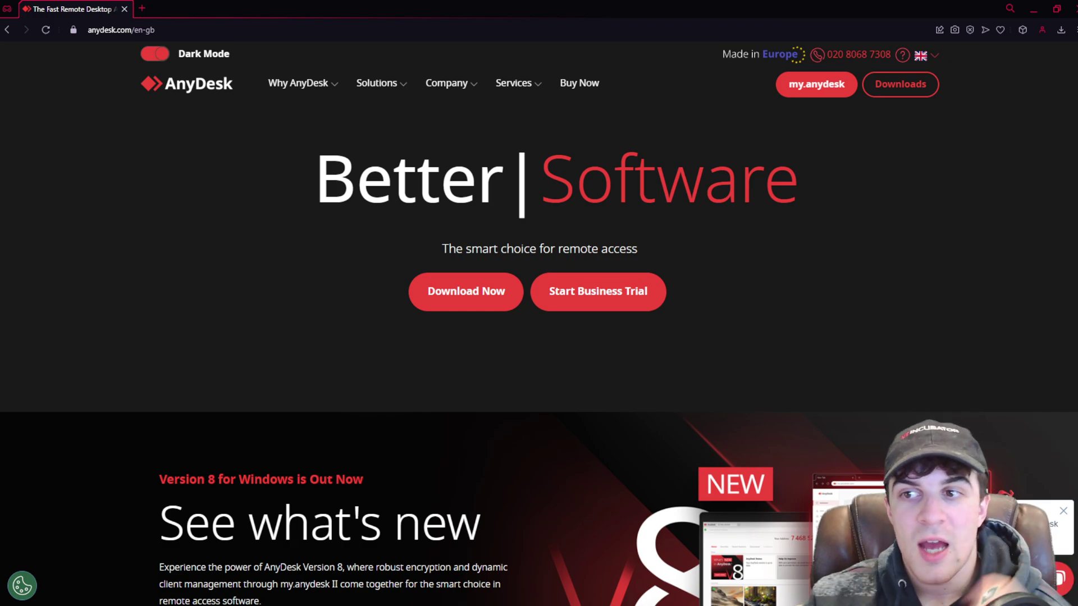
# Start the AnyDesk download from the website to reach the thank-you page.
pyautogui.moveTo(317, 180); pyautogui.dragTo(657, 203)
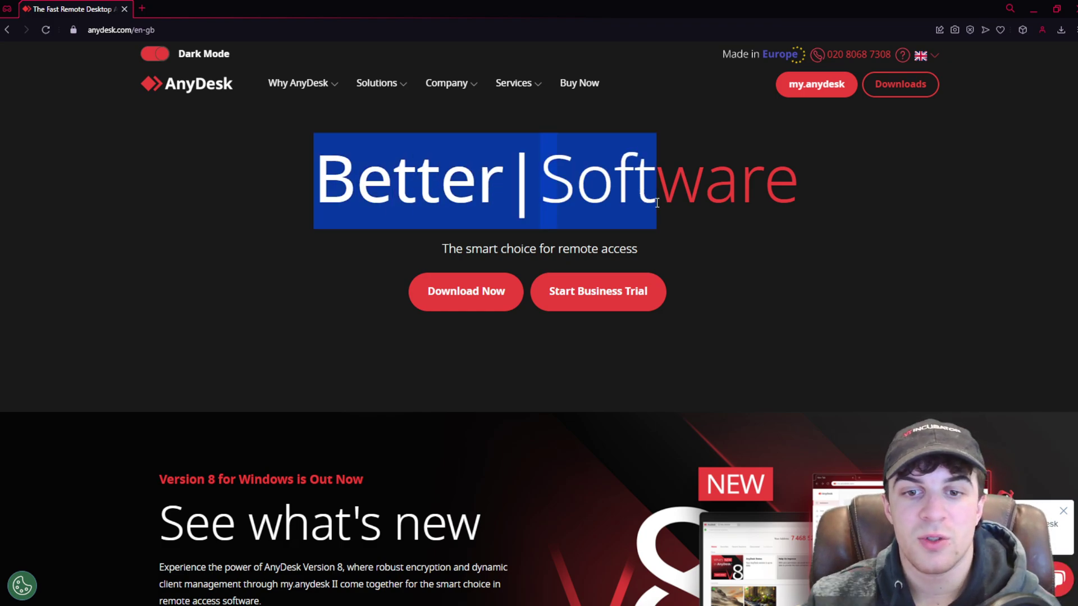
pyautogui.click(559, 219)
pyautogui.scroll(-1, 474, 302)
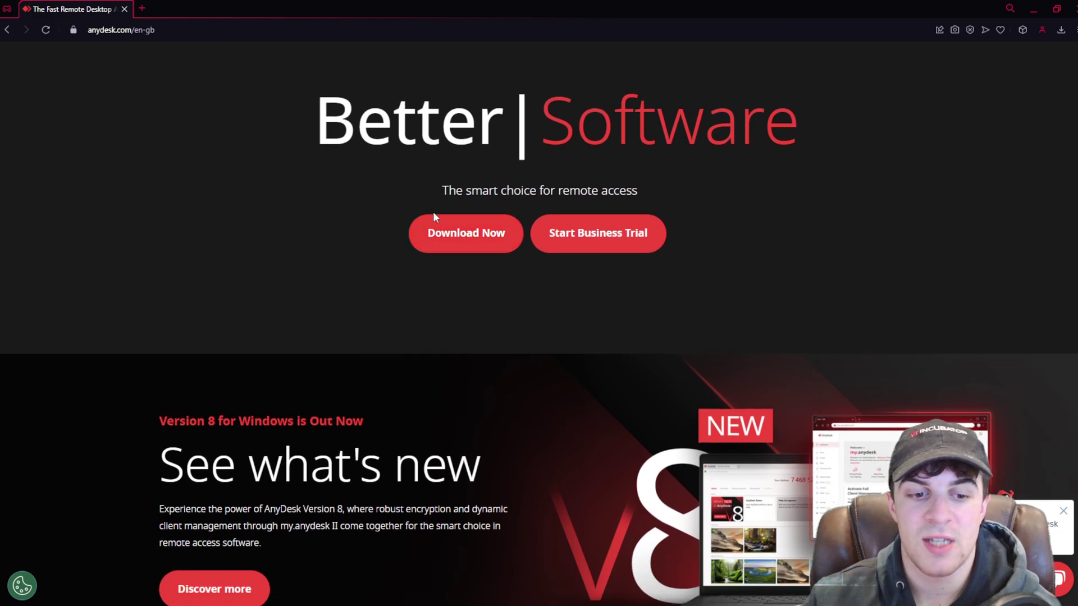
pyautogui.click(469, 234)
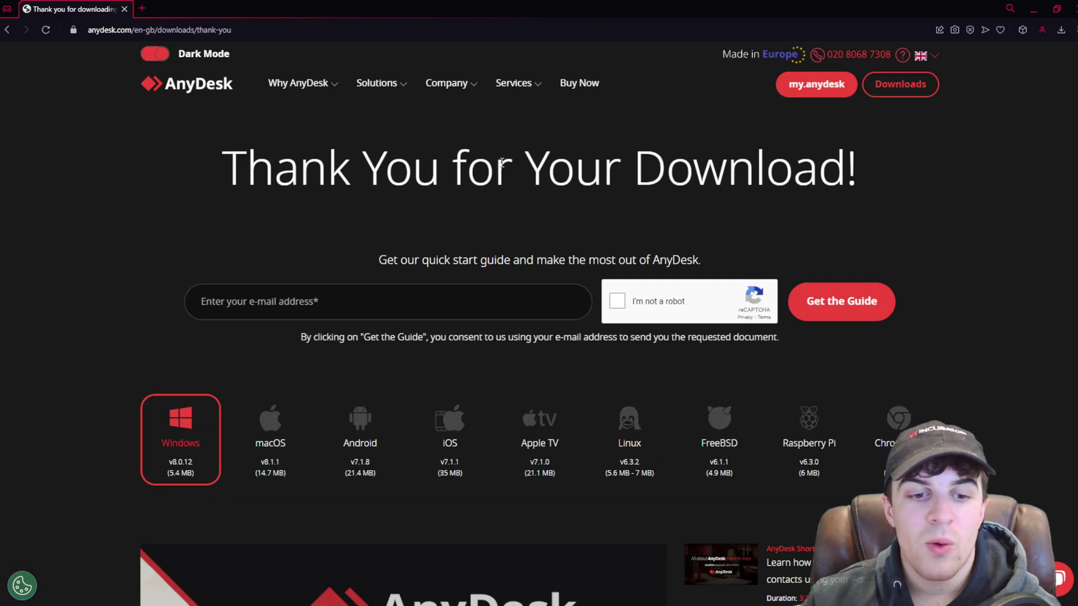
# Browse the 'Thank You for Your Download!' page and open my.anydesk in a new tab.
pyautogui.scroll(-2, 337, 236)
pyautogui.scroll(-2, 87, 355)
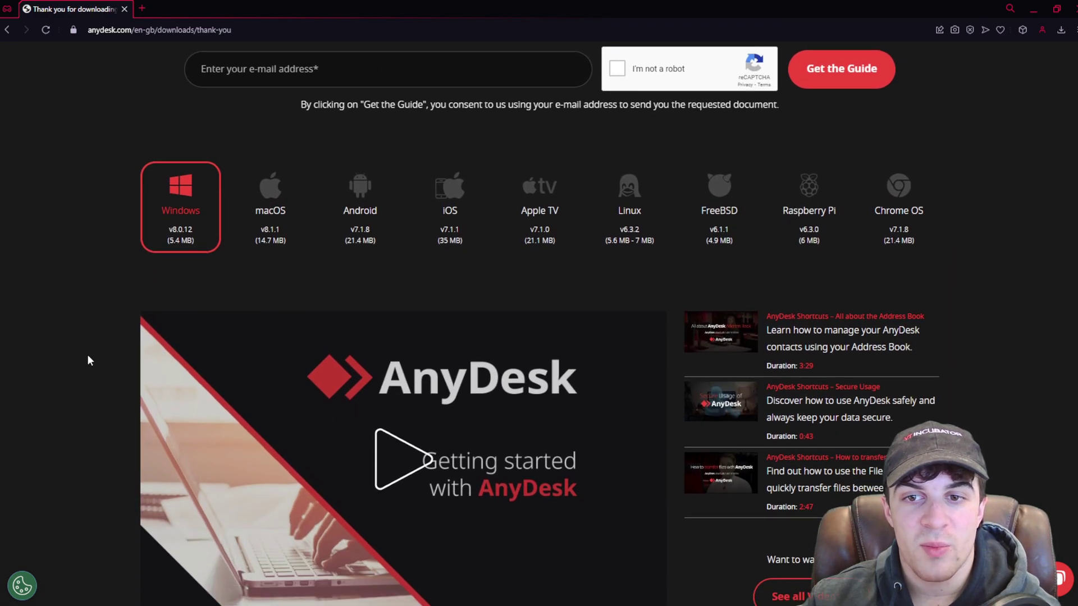
pyautogui.scroll(2, 86, 355)
pyautogui.scroll(2, 88, 359)
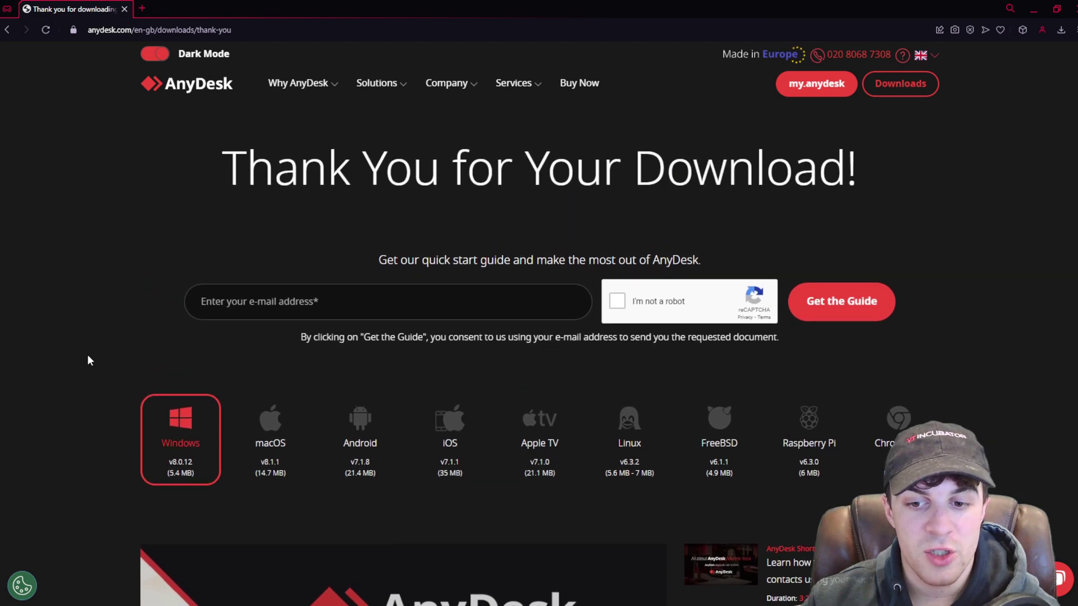
pyautogui.scroll(-2, 73, 454)
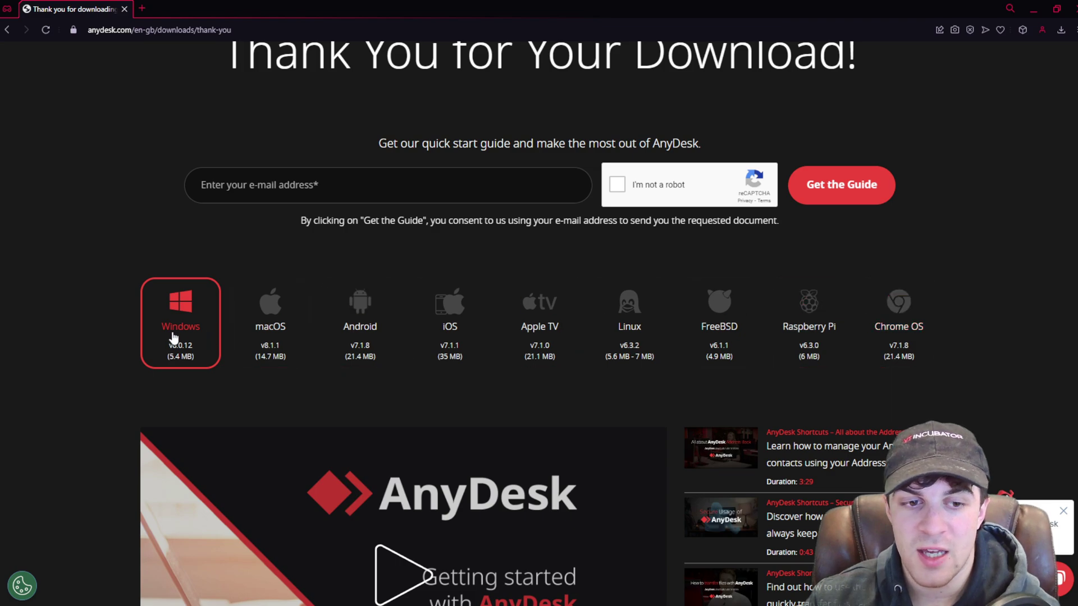
pyautogui.scroll(-7, 979, 285)
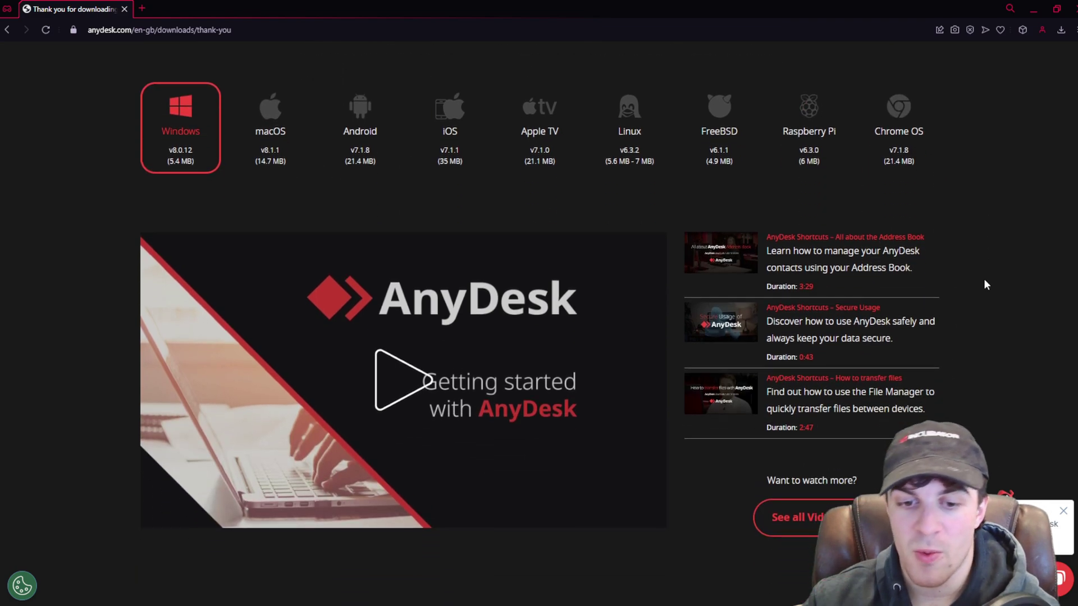
pyautogui.scroll(-8, 969, 398)
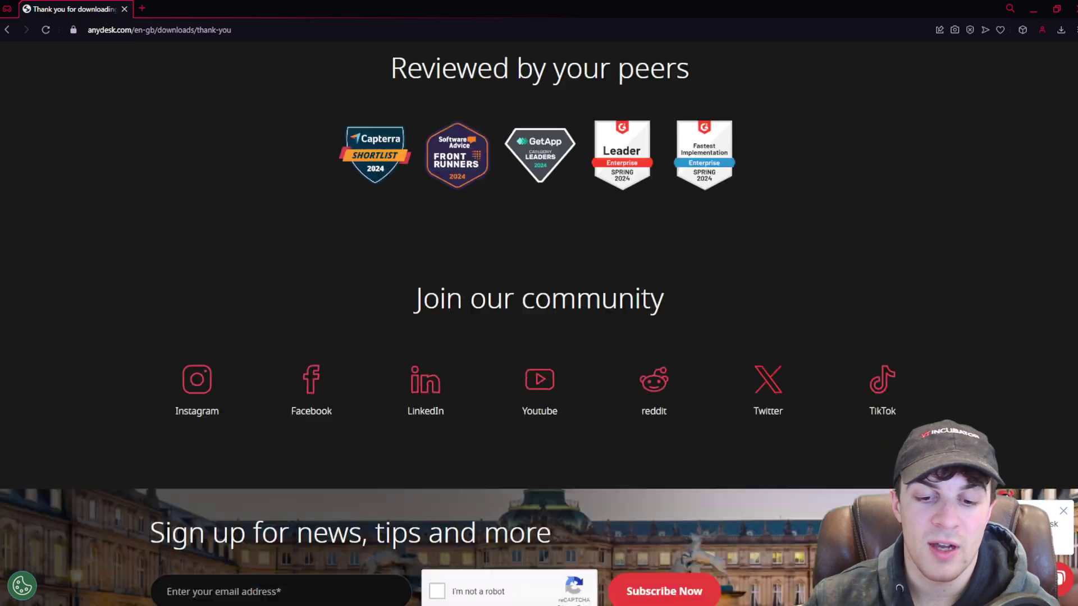
pyautogui.scroll(3, 911, 149)
pyautogui.scroll(15, 912, 150)
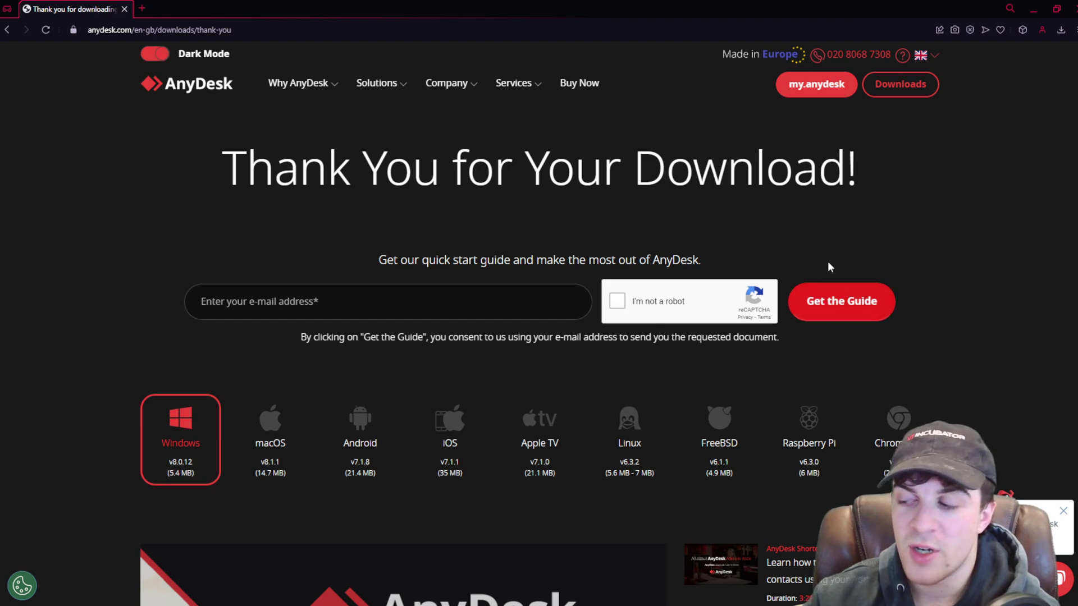
pyautogui.click(806, 96)
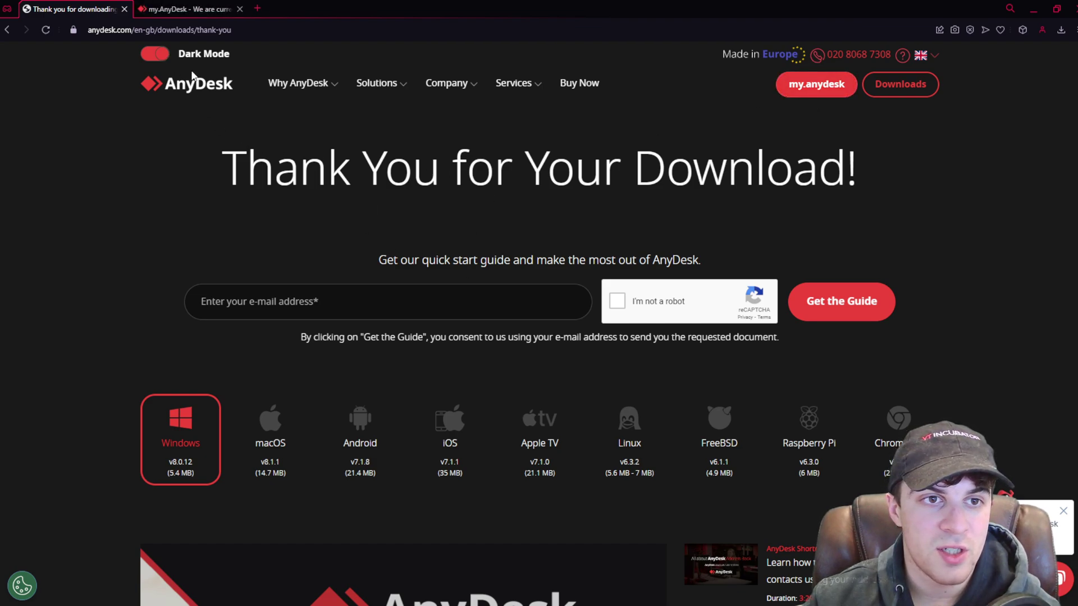
# Read the my.anydesk page's rollout and migration notes and the my.anydesk I description.
pyautogui.click(207, 12)
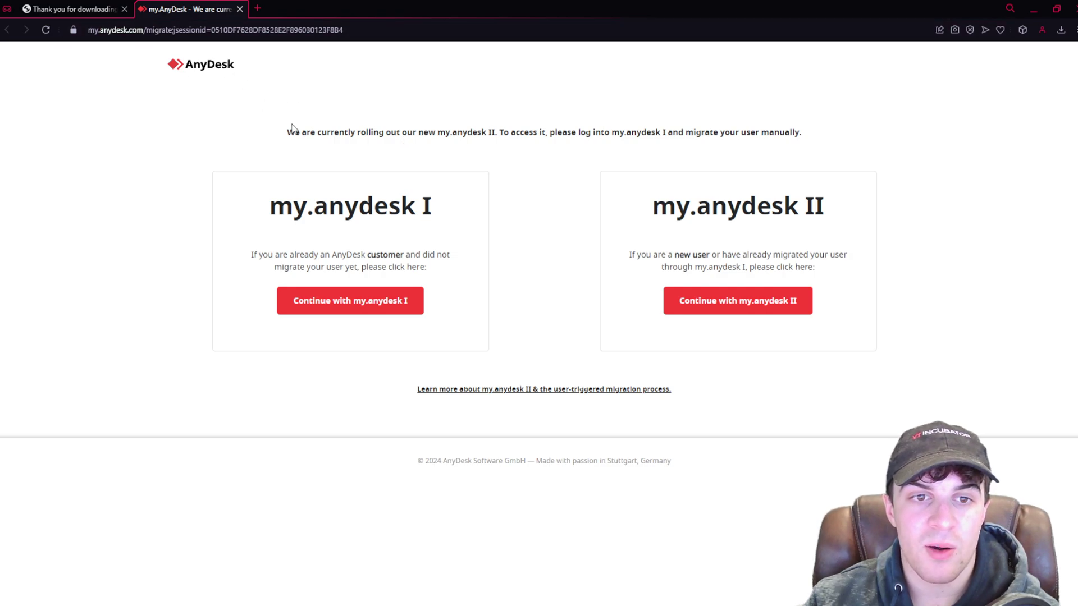
pyautogui.click(84, 9)
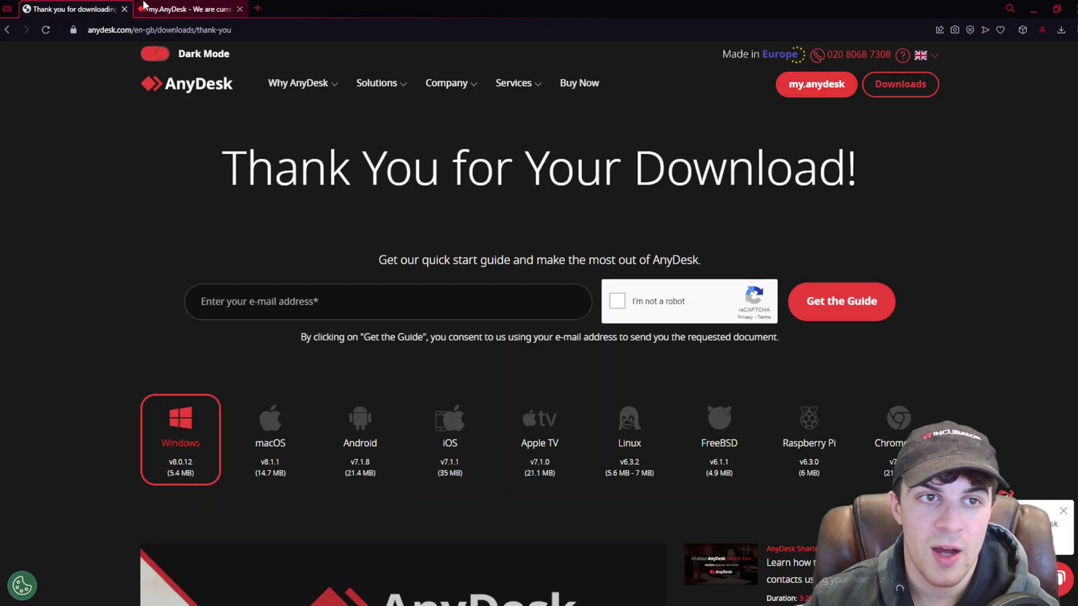
pyautogui.click(144, 5)
pyautogui.moveTo(305, 142); pyautogui.dragTo(664, 132)
pyautogui.click(340, 133)
pyautogui.click(701, 134)
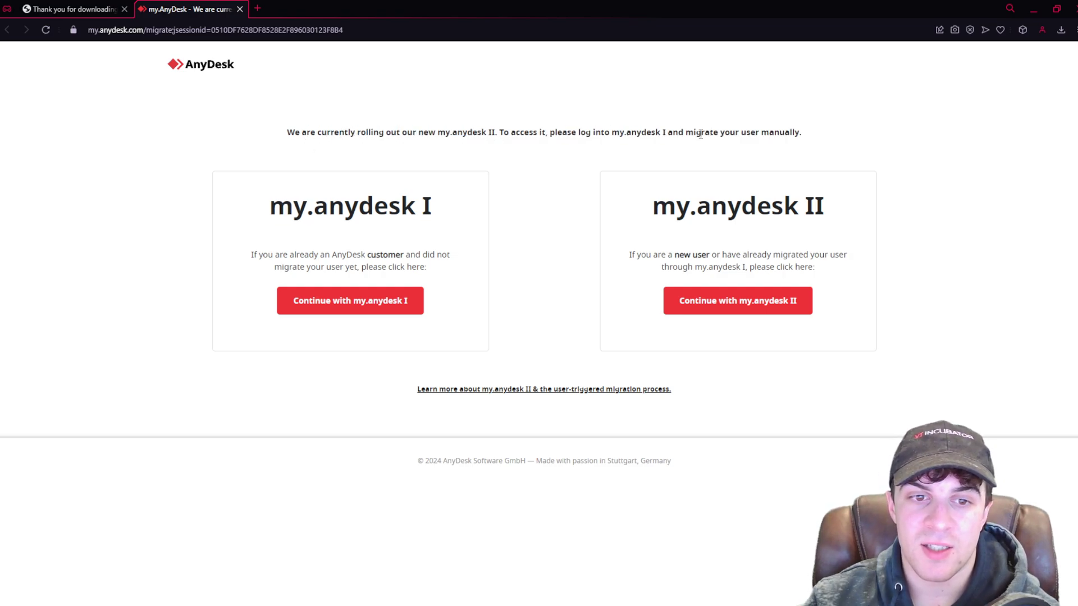
pyautogui.moveTo(367, 254); pyautogui.dragTo(436, 296)
pyautogui.click(464, 202)
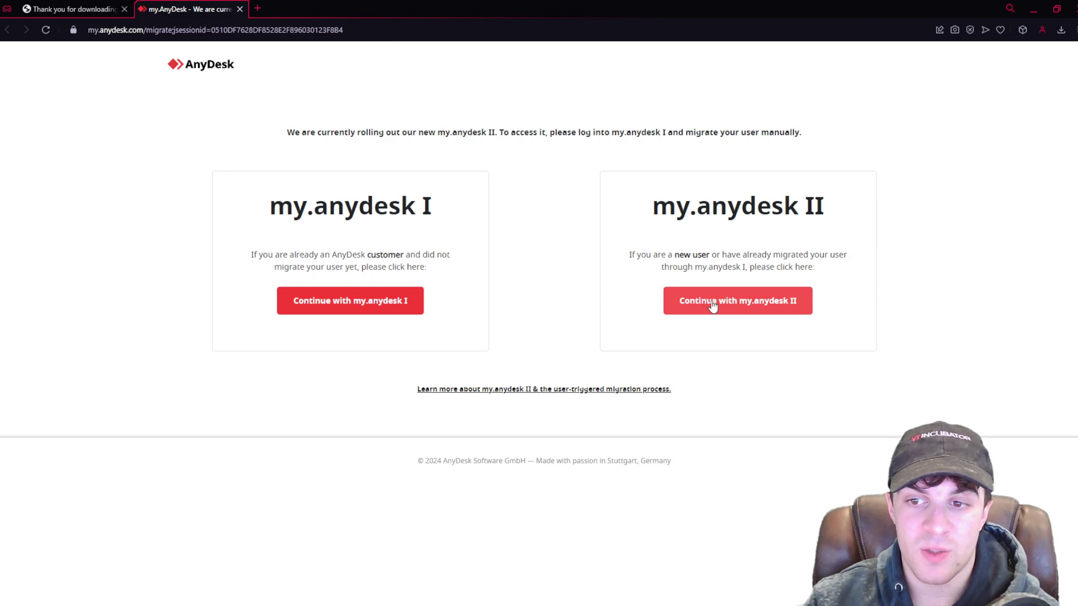
# Open the my.anydesk I and II login pages, close both, and return to the thank-you page.
pyautogui.click(366, 303)
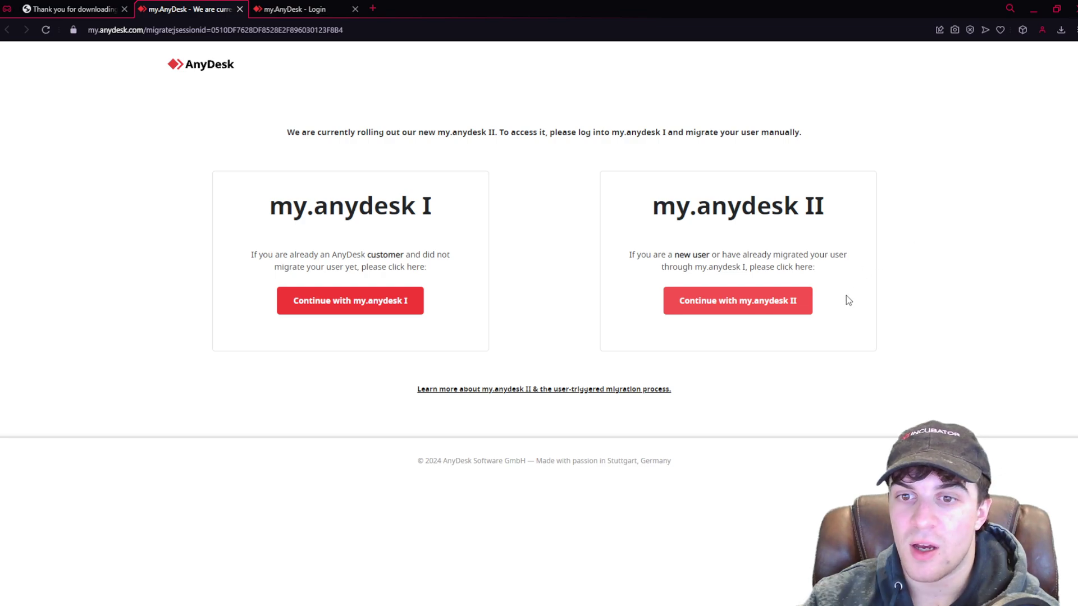
pyautogui.click(797, 308)
pyautogui.click(290, 10)
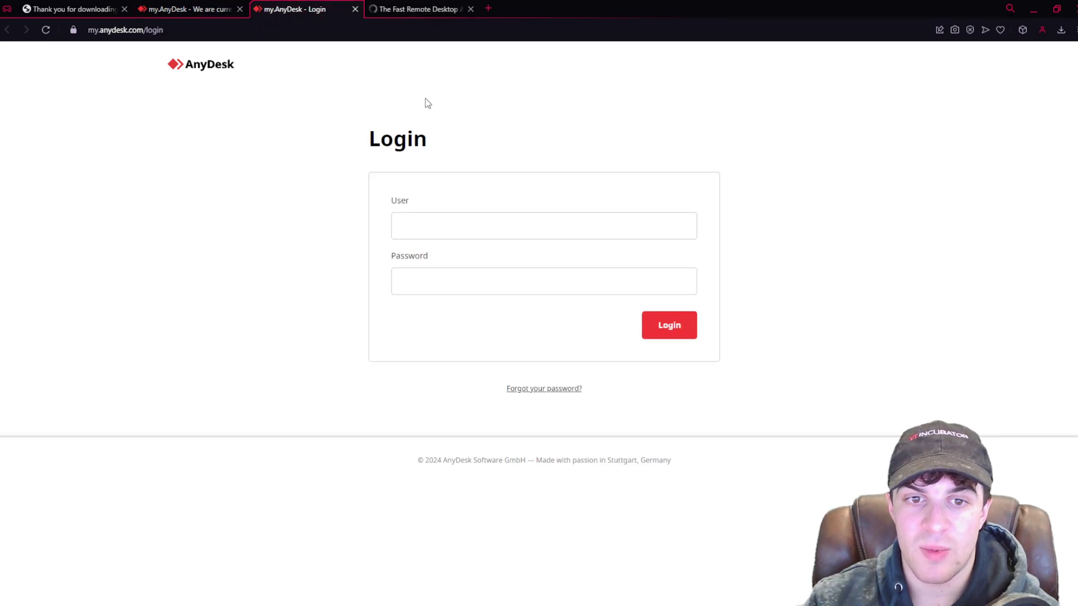
pyautogui.click(416, 9)
pyautogui.click(310, 10)
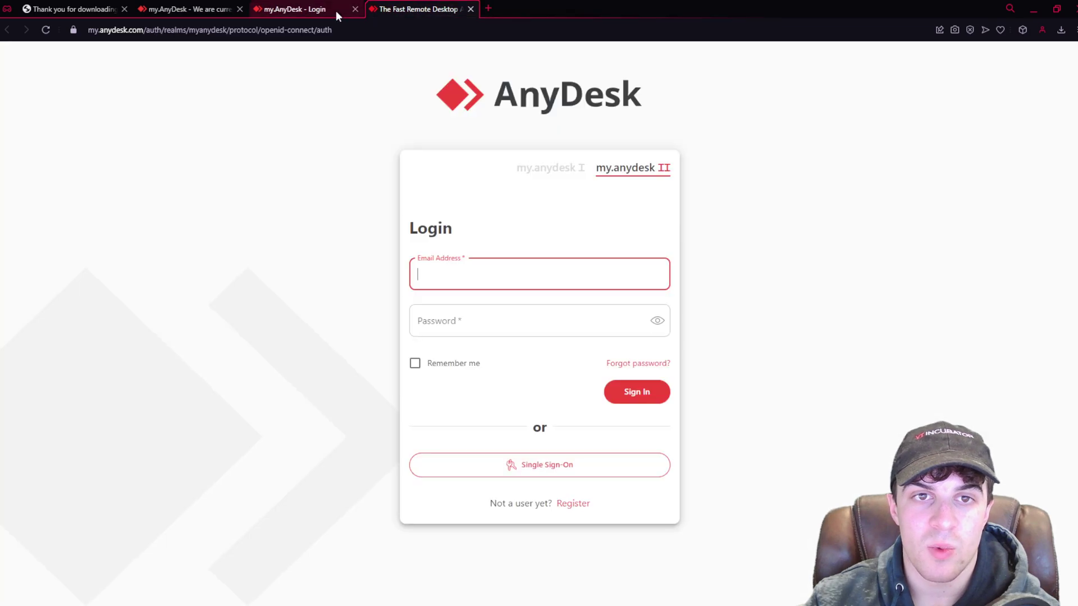
pyautogui.click(355, 9)
pyautogui.click(356, 9)
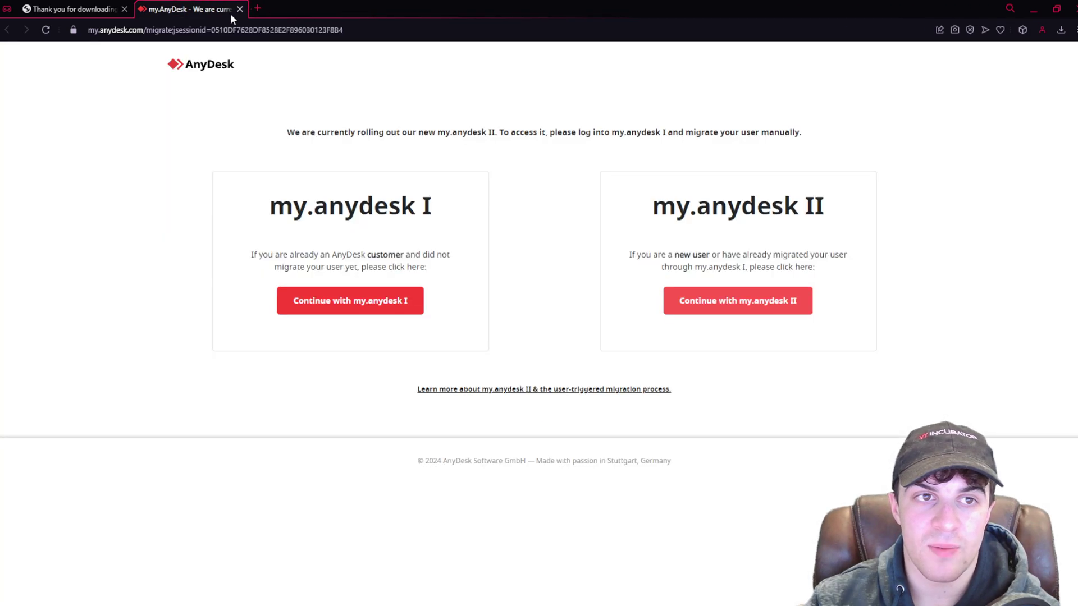
pyautogui.click(70, 9)
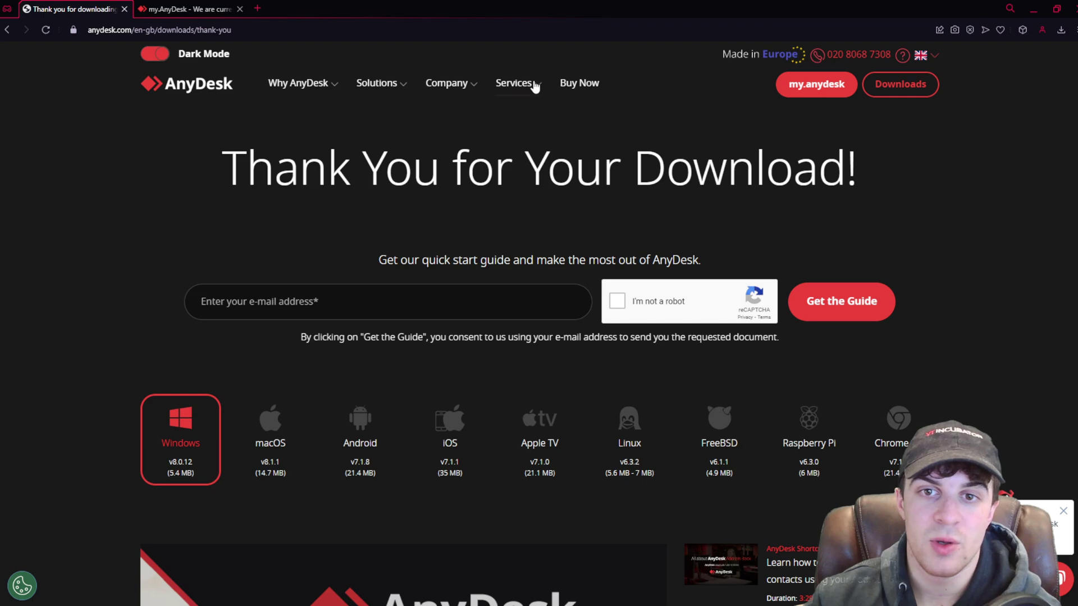
# Open the AnyDesk pricing page and look over its 'Smart Choices, Smart Savings' heading.
pyautogui.click(576, 89)
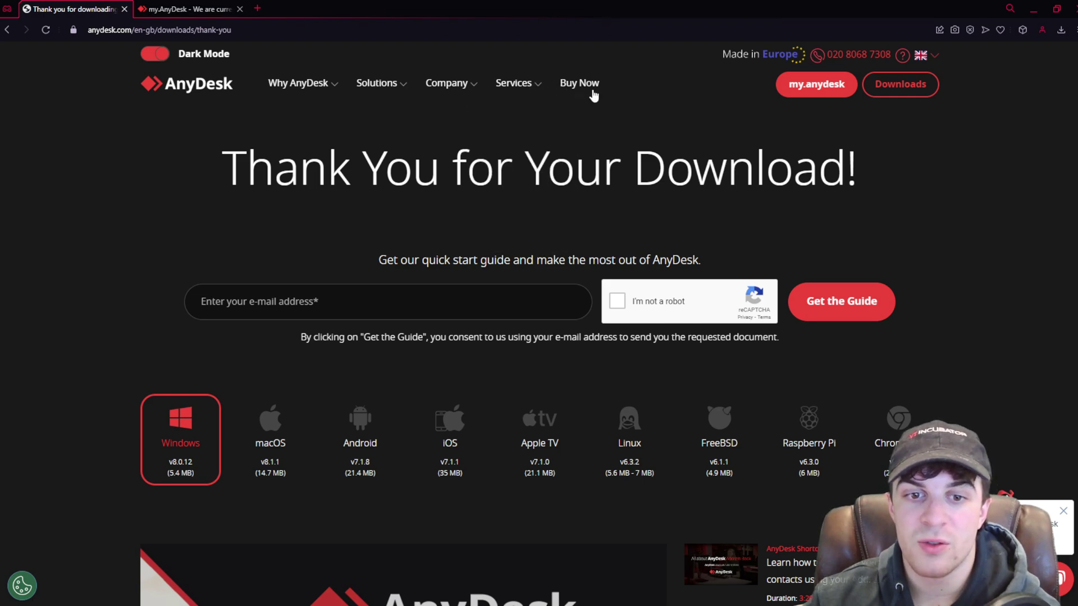
pyautogui.scroll(-3, 415, 234)
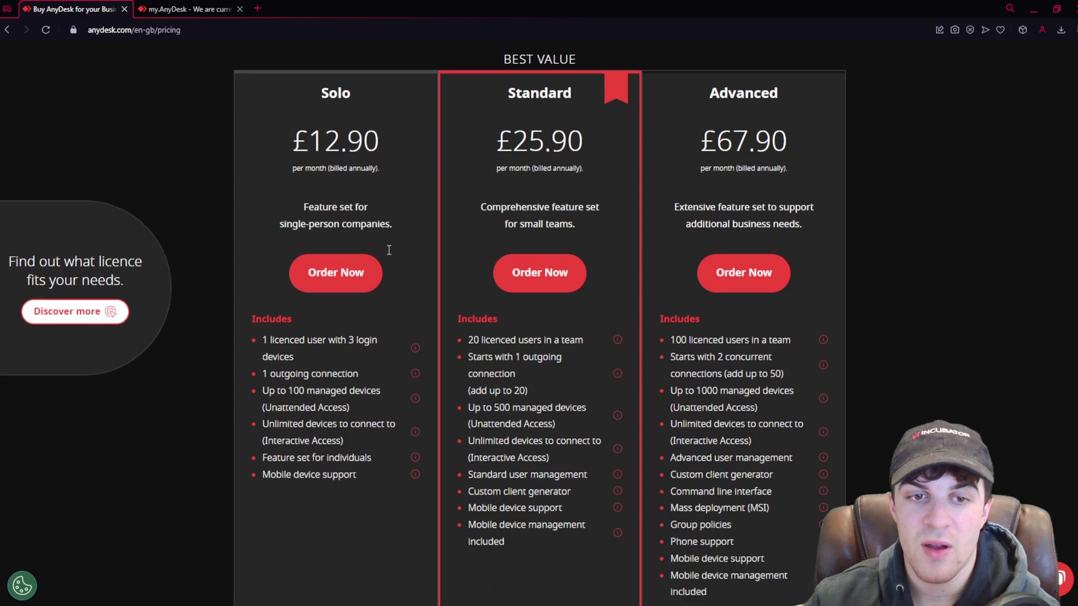
pyautogui.scroll(4, 606, 416)
pyautogui.moveTo(223, 193); pyautogui.dragTo(620, 196)
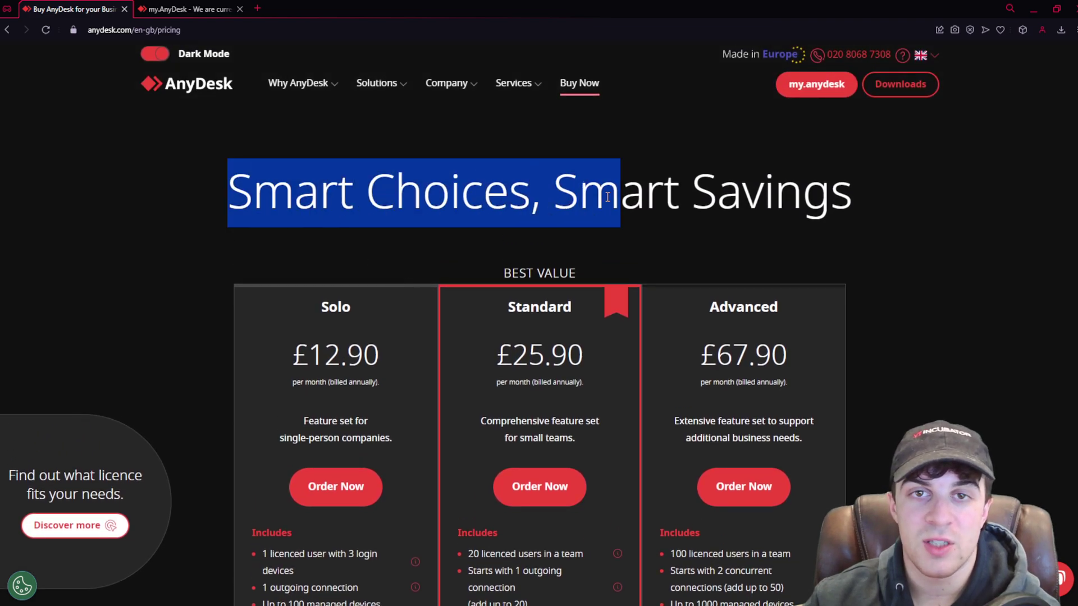
pyautogui.click(436, 224)
pyautogui.scroll(-10, 369, 259)
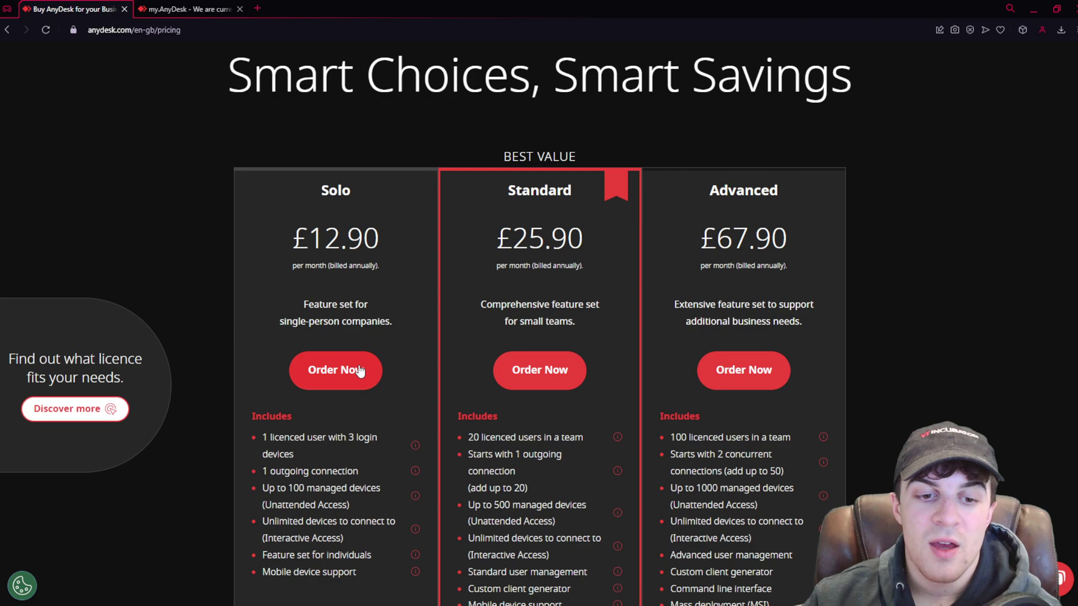
pyautogui.scroll(-3, 975, 284)
pyautogui.scroll(13, 957, 169)
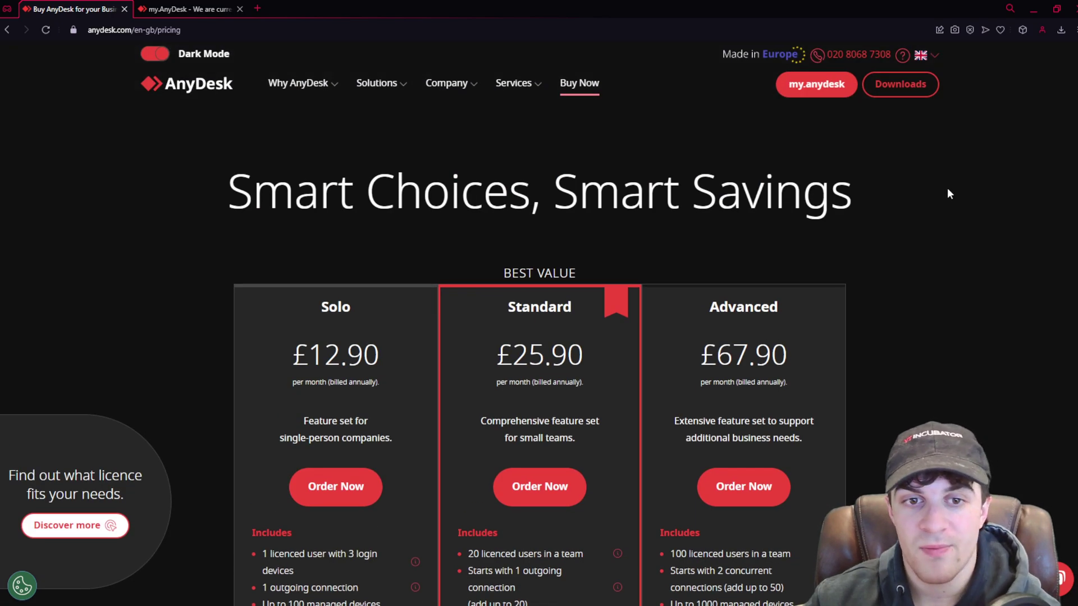
# Review the Solo £12.90, Standard £25.90 and Advanced £67.90 monthly plan cards and features.
pyautogui.scroll(-2, 392, 297)
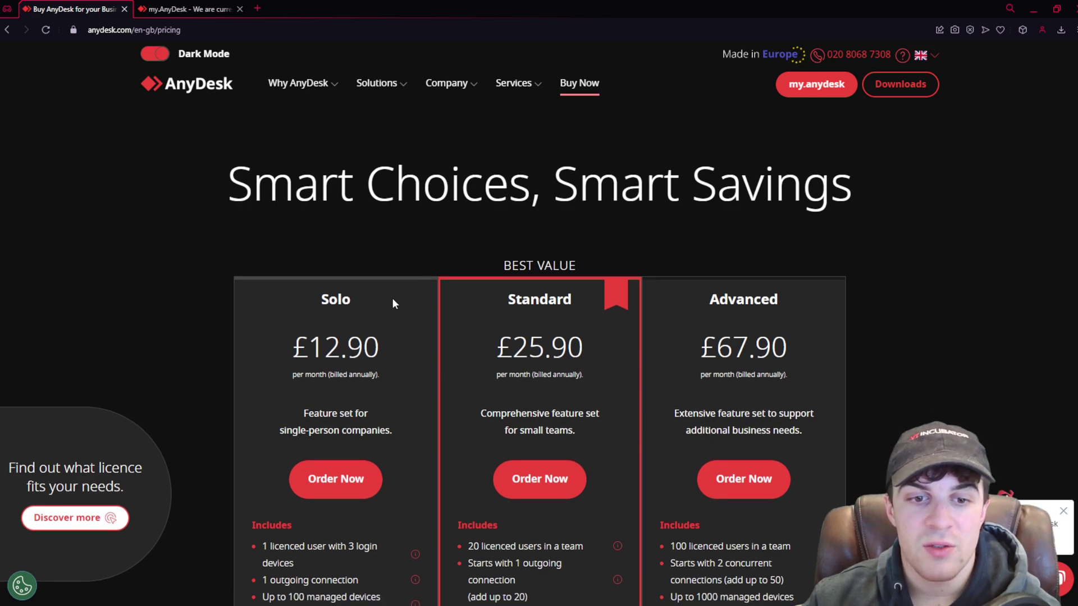
pyautogui.moveTo(330, 207); pyautogui.dragTo(408, 257)
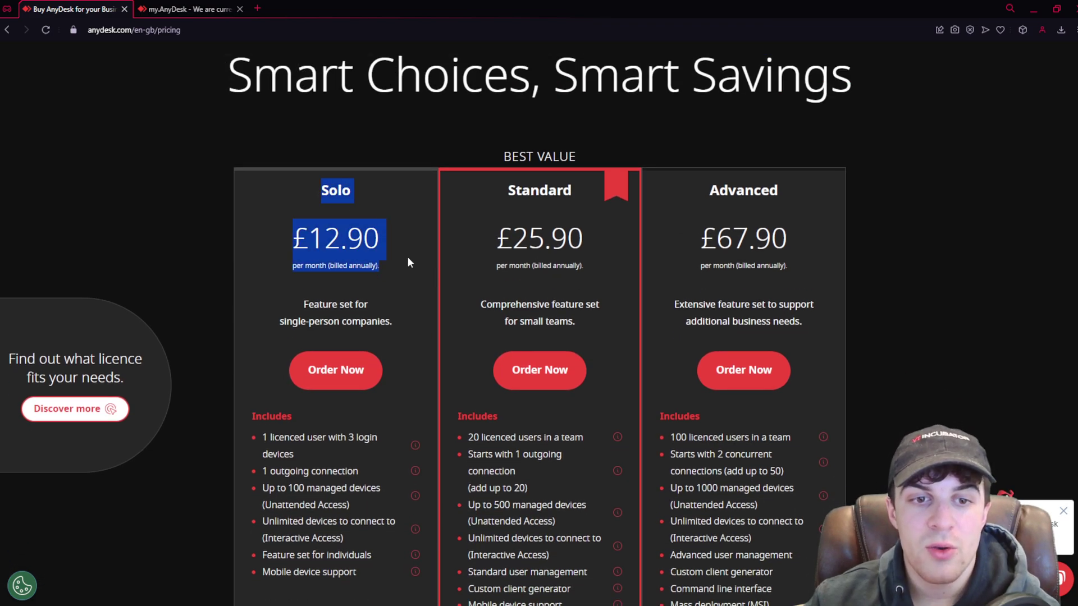
pyautogui.click(303, 237)
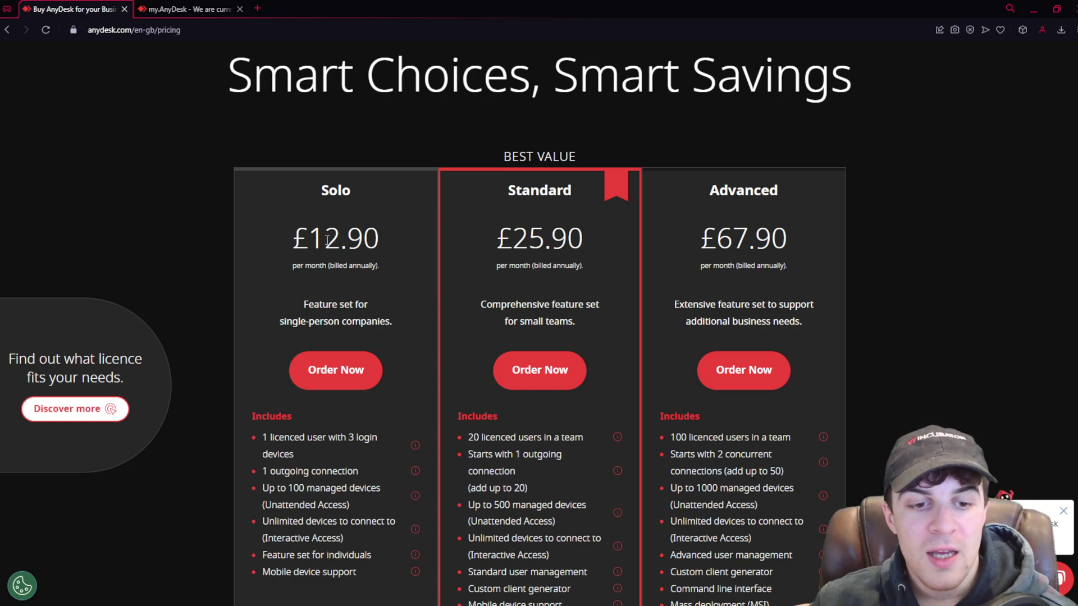
pyautogui.scroll(-1, 346, 438)
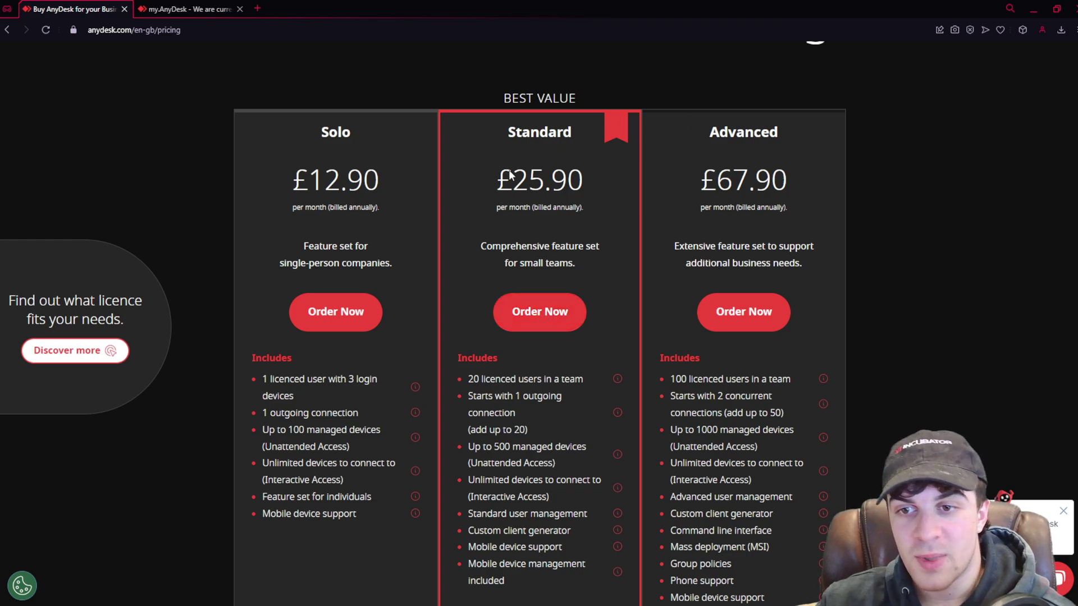
pyautogui.scroll(-1, 579, 340)
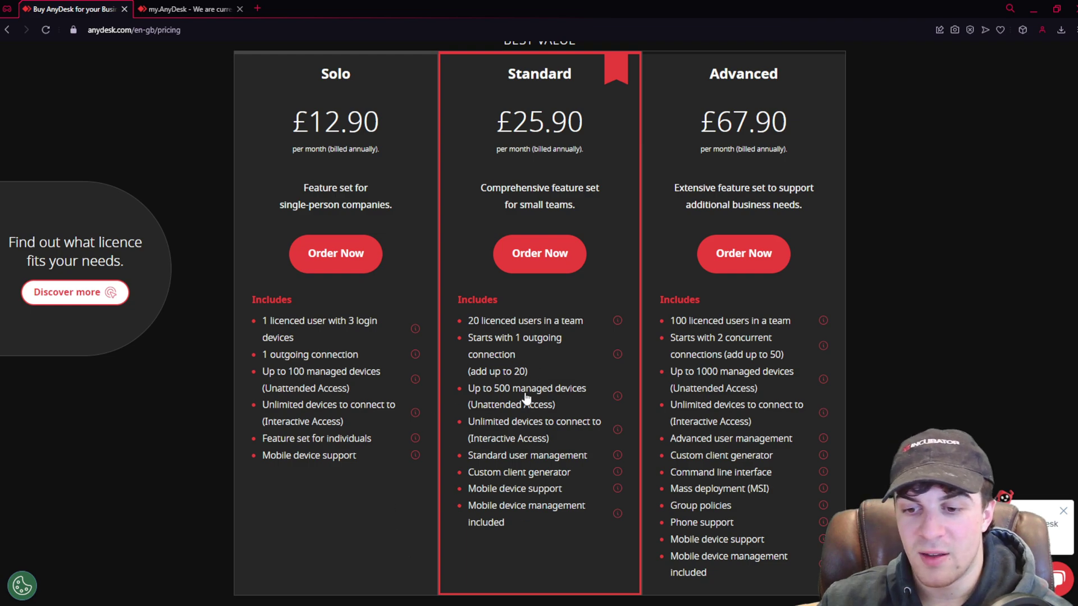
pyautogui.scroll(1, 753, 225)
pyautogui.scroll(-2, 753, 404)
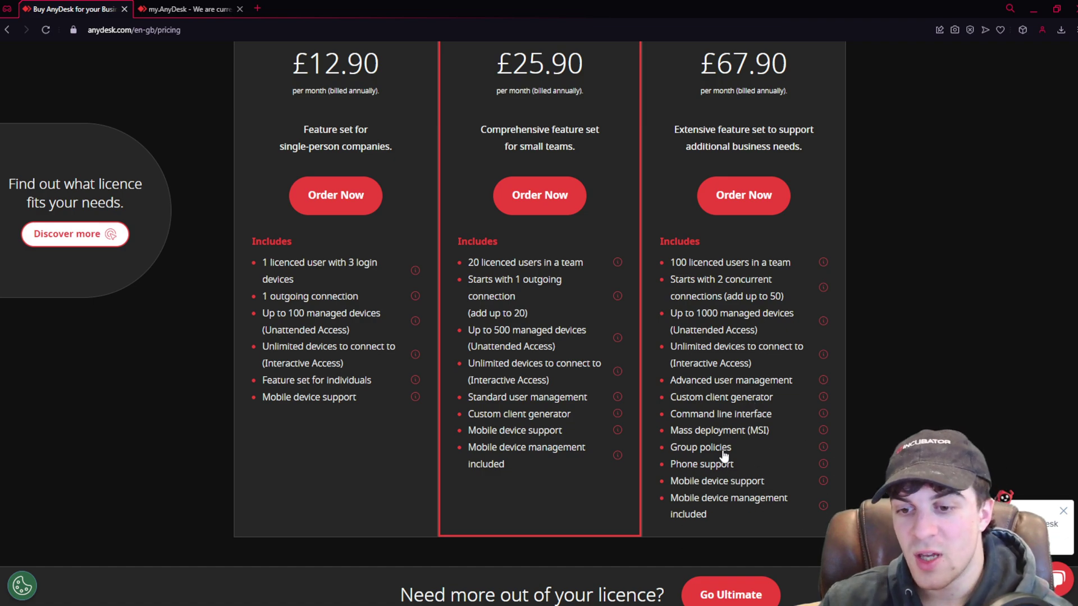
pyautogui.scroll(1, 730, 477)
pyautogui.scroll(3, 750, 211)
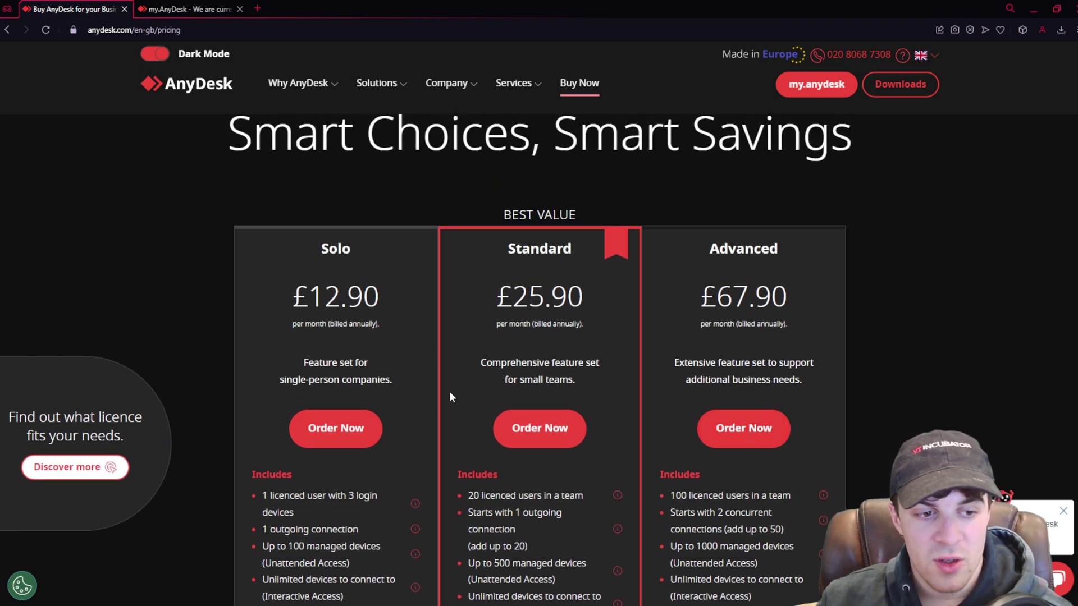
pyautogui.scroll(-1, 450, 397)
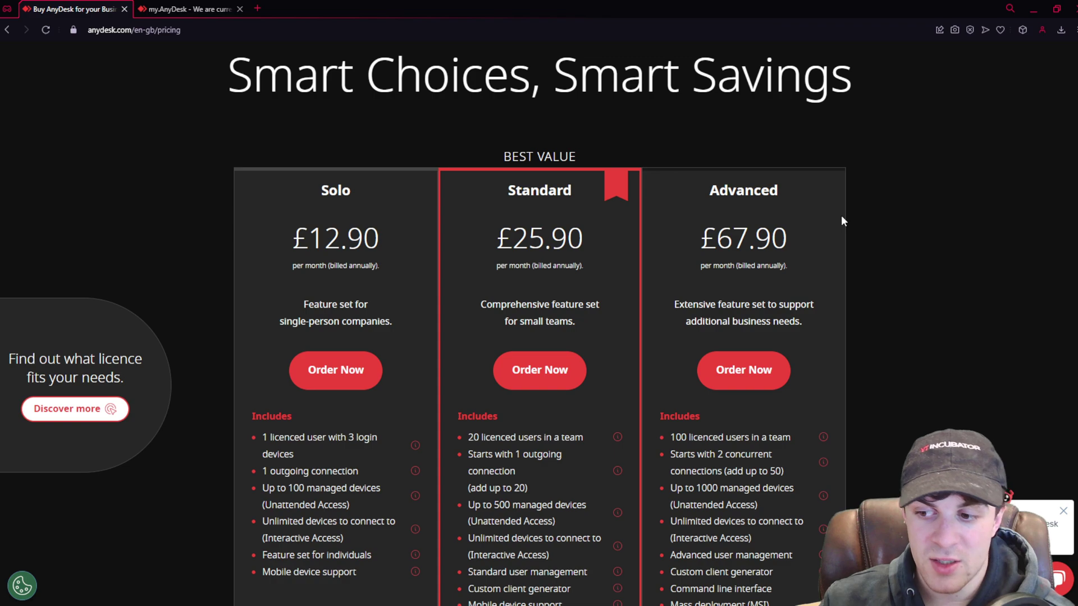
pyautogui.scroll(-15, 841, 221)
pyautogui.scroll(-1, 638, 288)
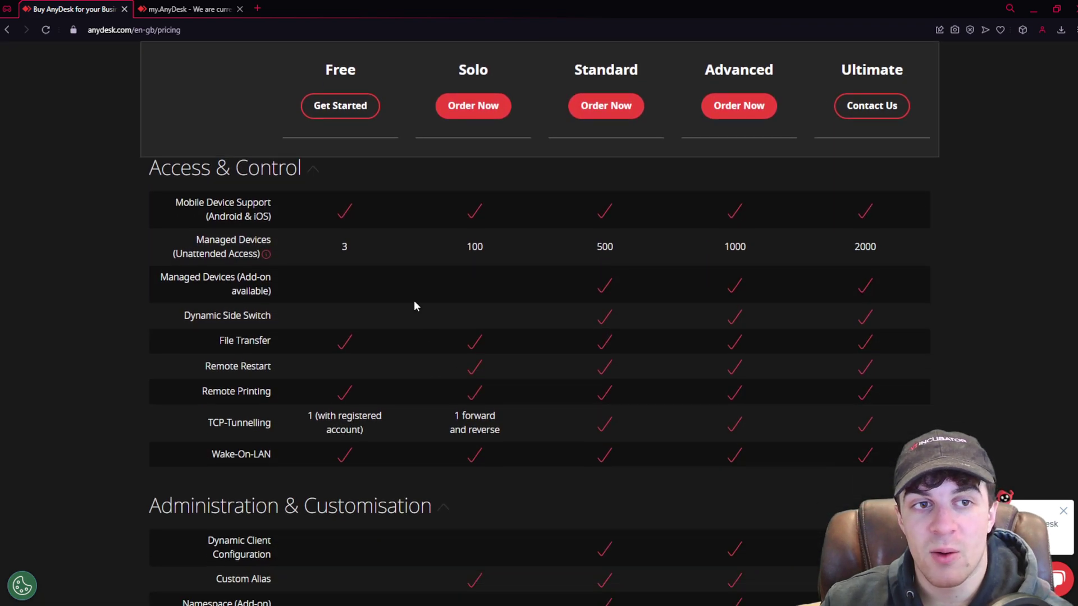
pyautogui.scroll(3, 789, 267)
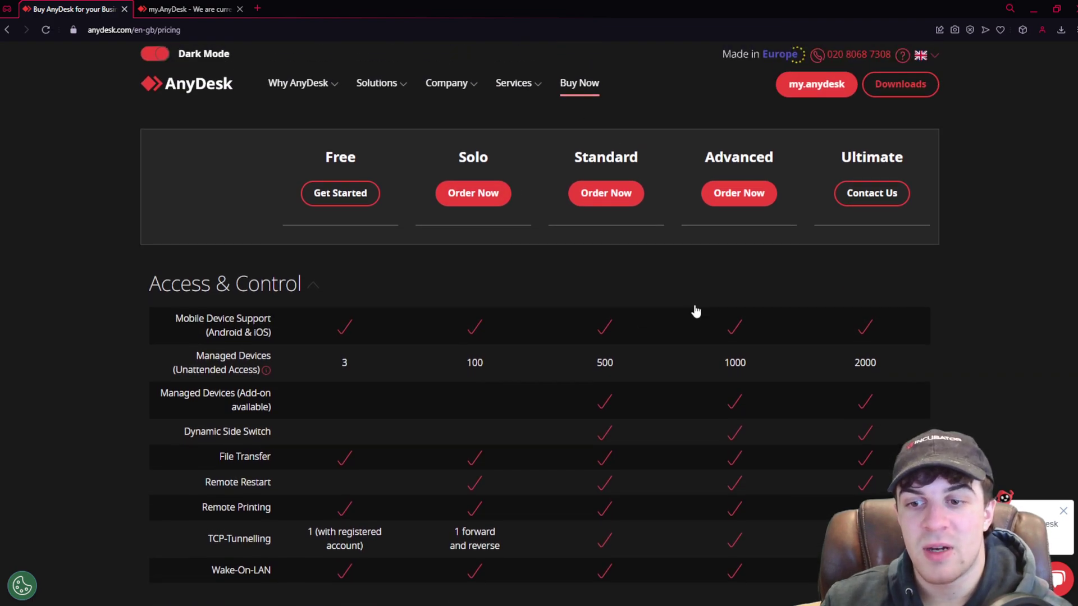
pyautogui.scroll(-10, 692, 308)
pyautogui.scroll(-15, 657, 255)
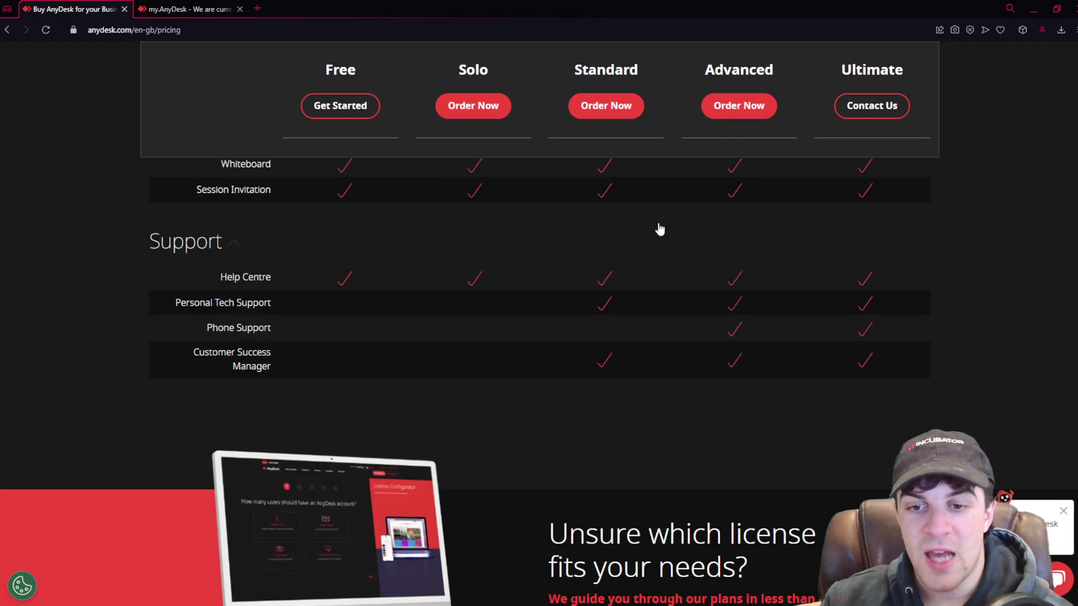
pyautogui.scroll(-10, 739, 398)
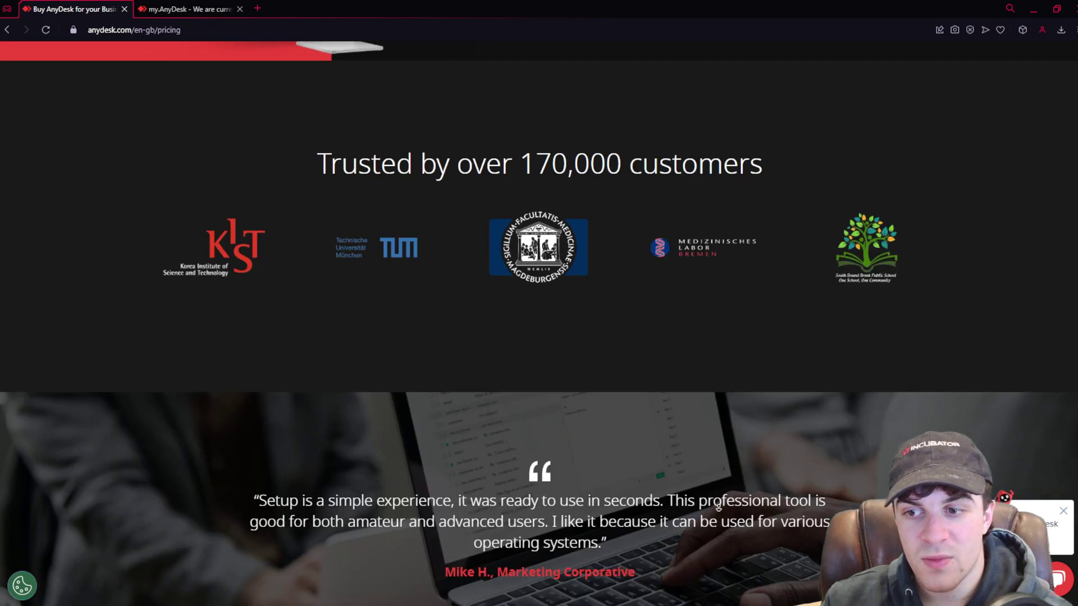
pyautogui.scroll(20, 672, 247)
pyautogui.scroll(3, 672, 247)
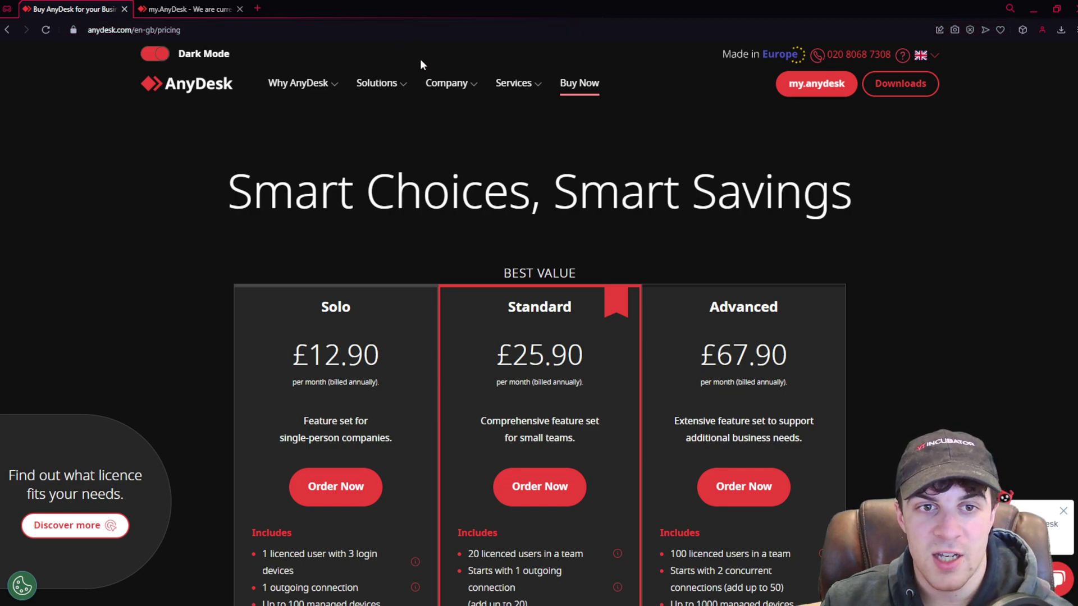
pyautogui.moveTo(510, 112)
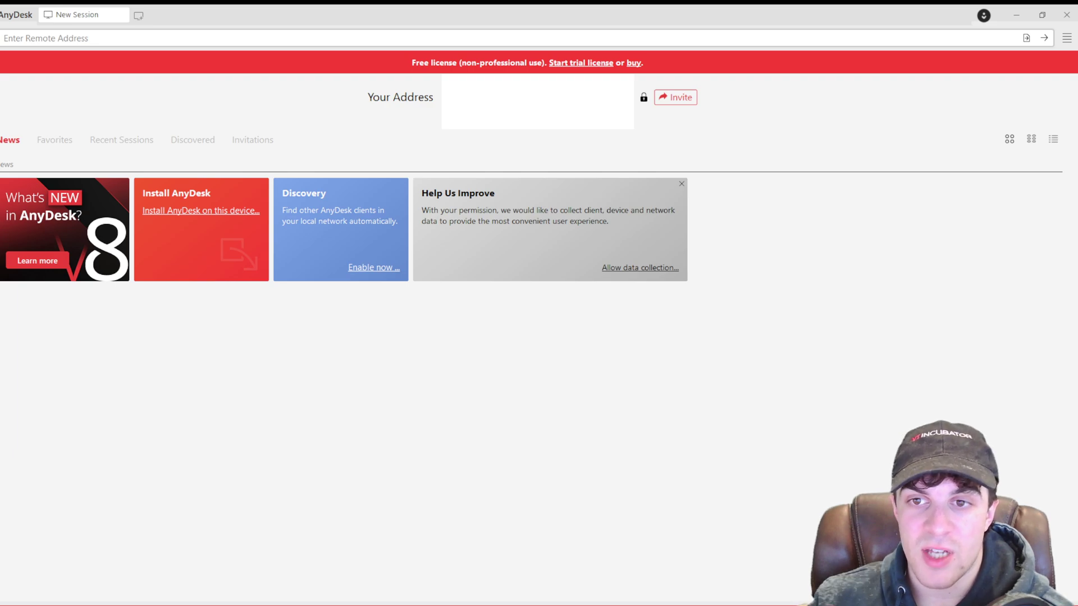
# Bring up the unattended-access Set password dialog, then cancel it without setting a password.
pyautogui.click(643, 98)
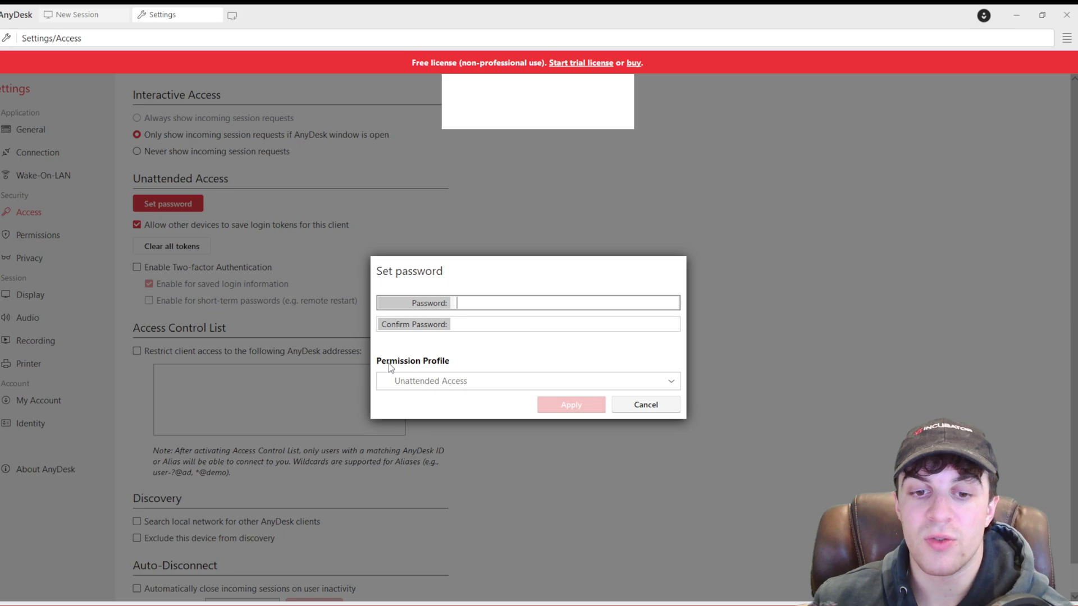
pyautogui.click(640, 402)
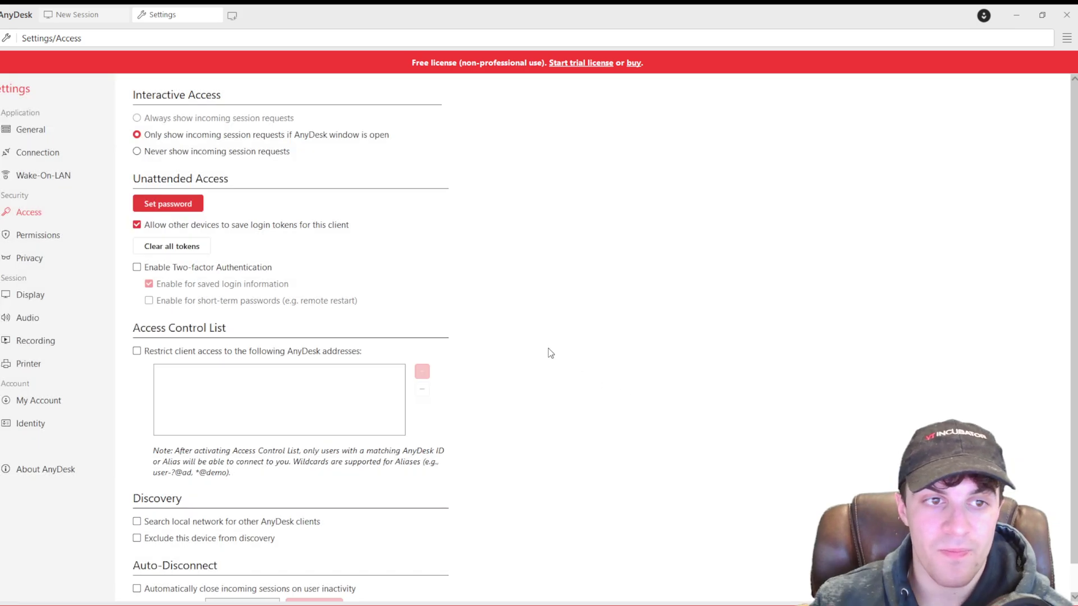
# Show the General settings page and scroll down to the screenshot path and chat log options.
pyautogui.click(22, 134)
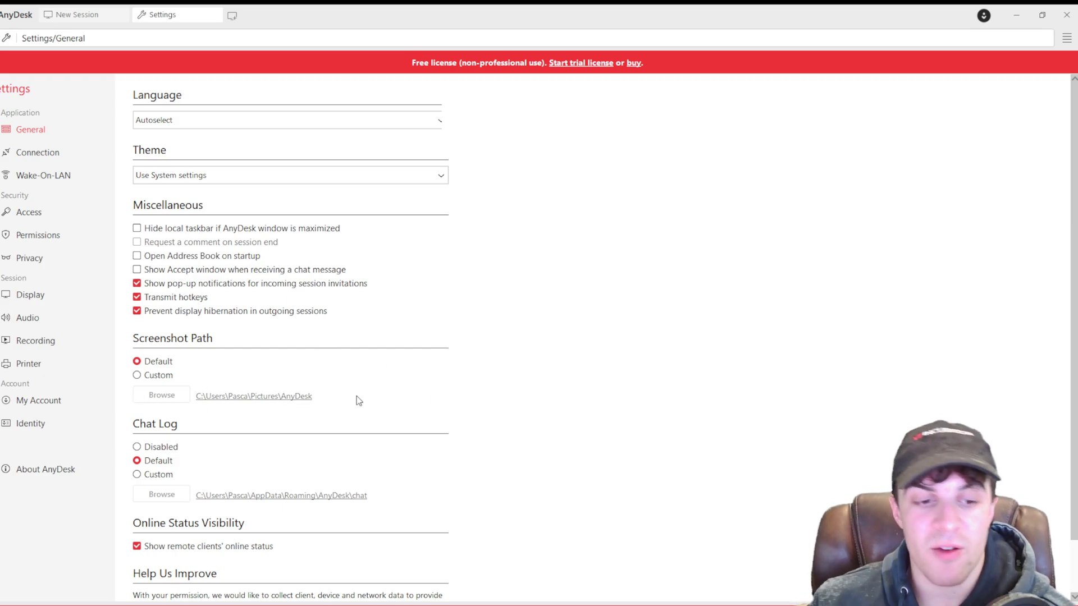
pyautogui.scroll(-1, 359, 400)
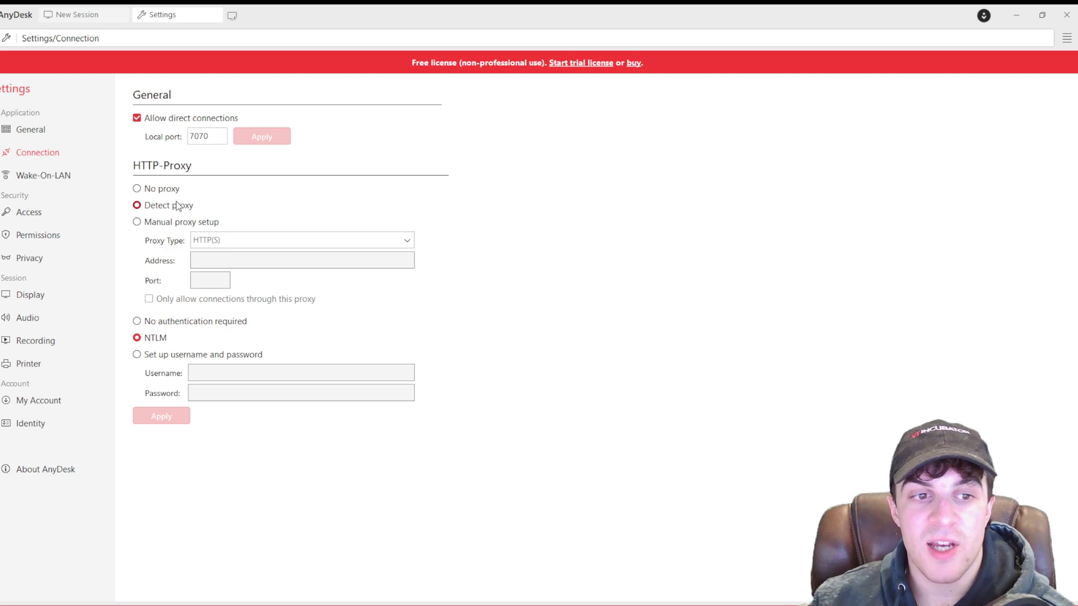
# Switch the HTTP proxy to Manual proxy setup and put the cursor in the Address field.
pyautogui.click(186, 222)
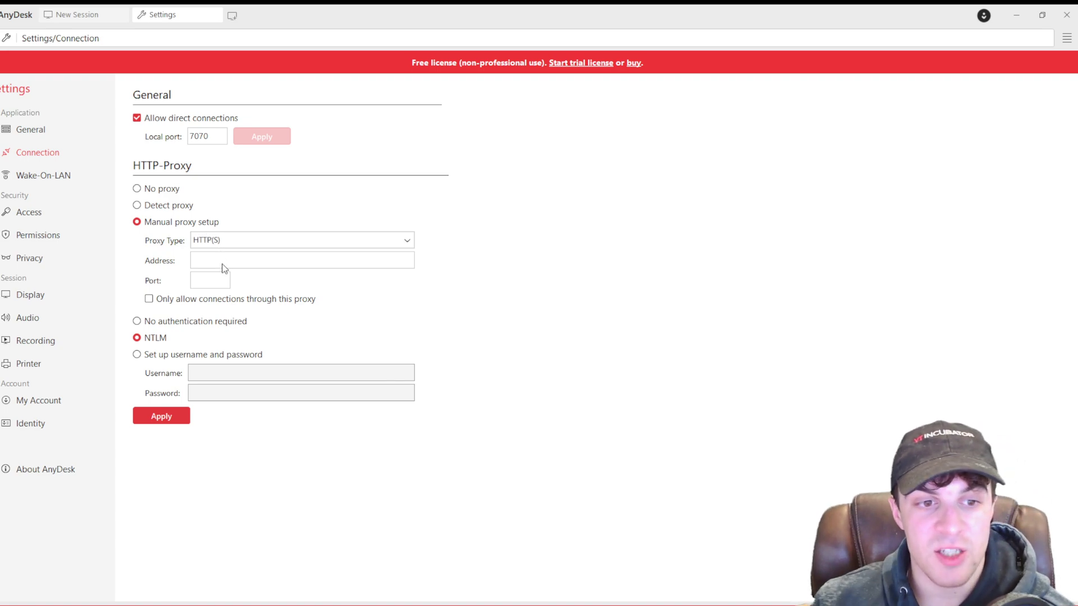
pyautogui.click(256, 263)
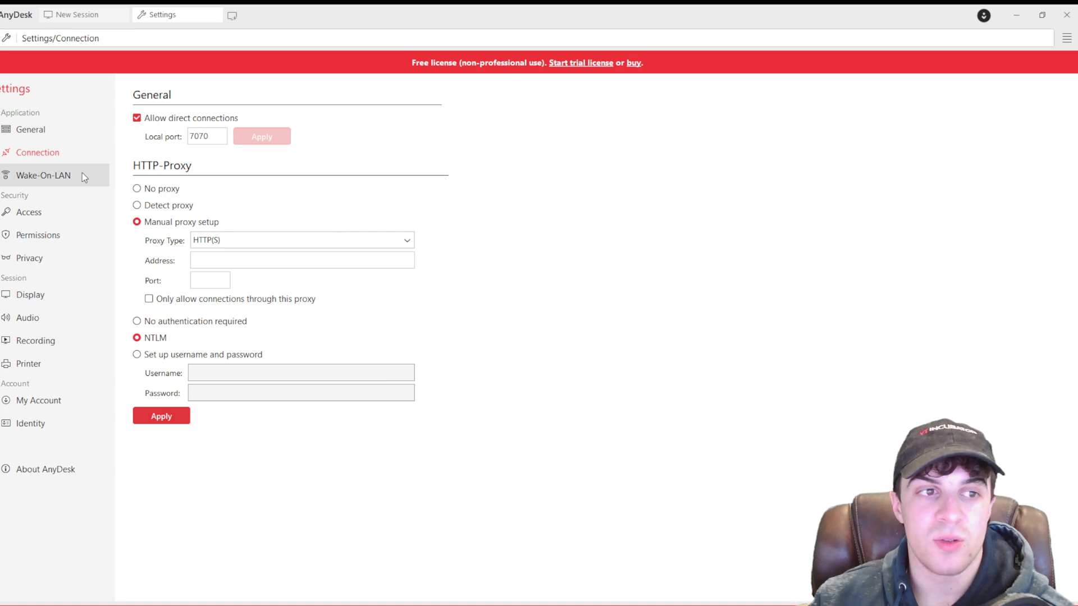
# Go from Access settings to Permissions, listing the Default, Screen Sharing, Full Access and Unattended Access profiles.
pyautogui.click(30, 212)
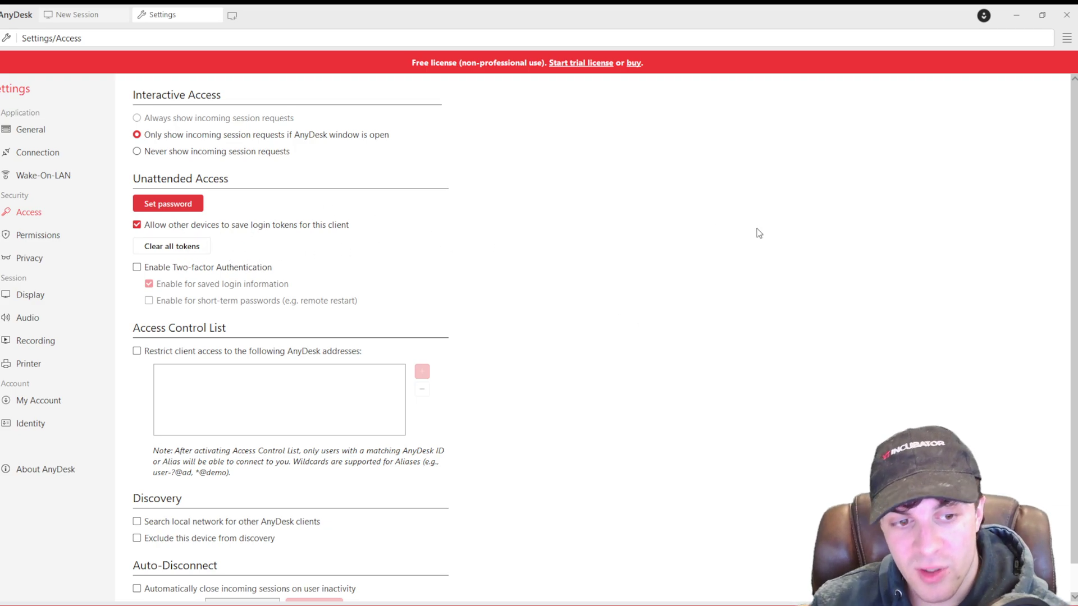
pyautogui.scroll(-1, 362, 374)
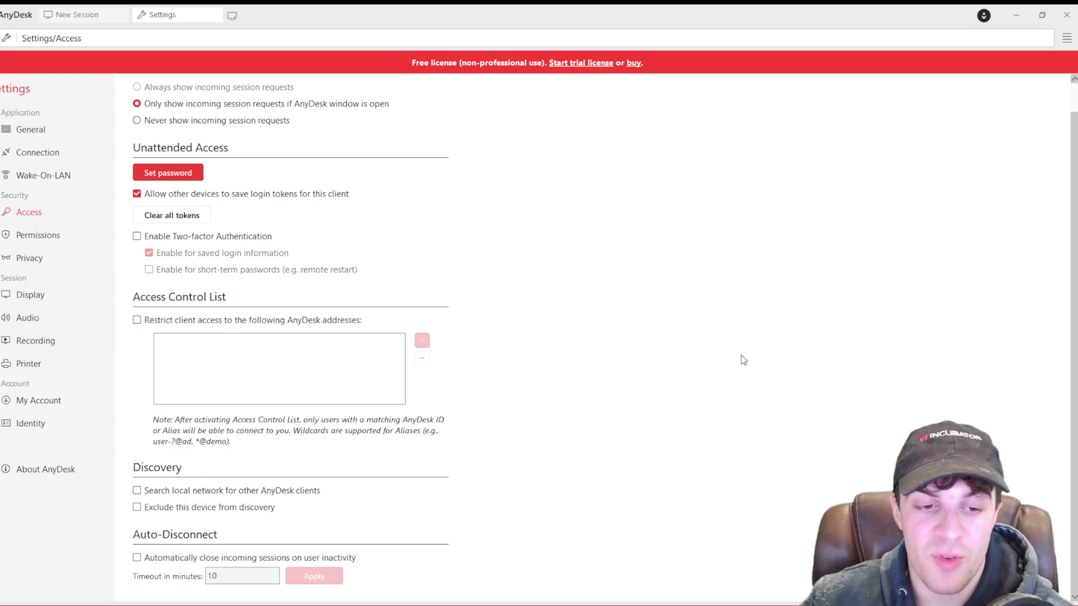
pyautogui.click(36, 235)
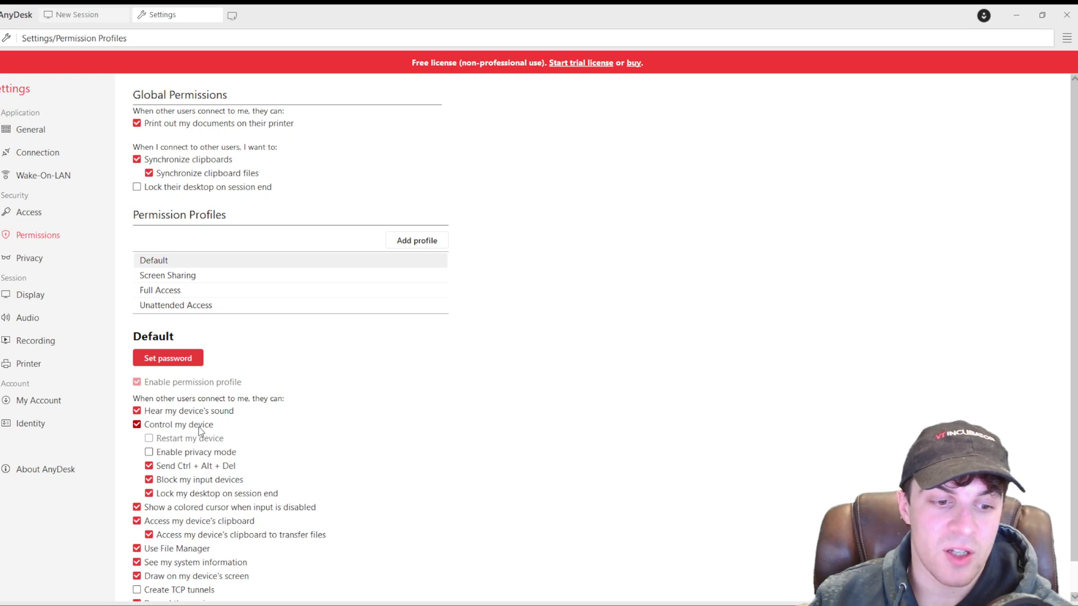
# Load the Screen Sharing permission profile's settings, then move on to the Privacy page.
pyautogui.scroll(-1, 200, 431)
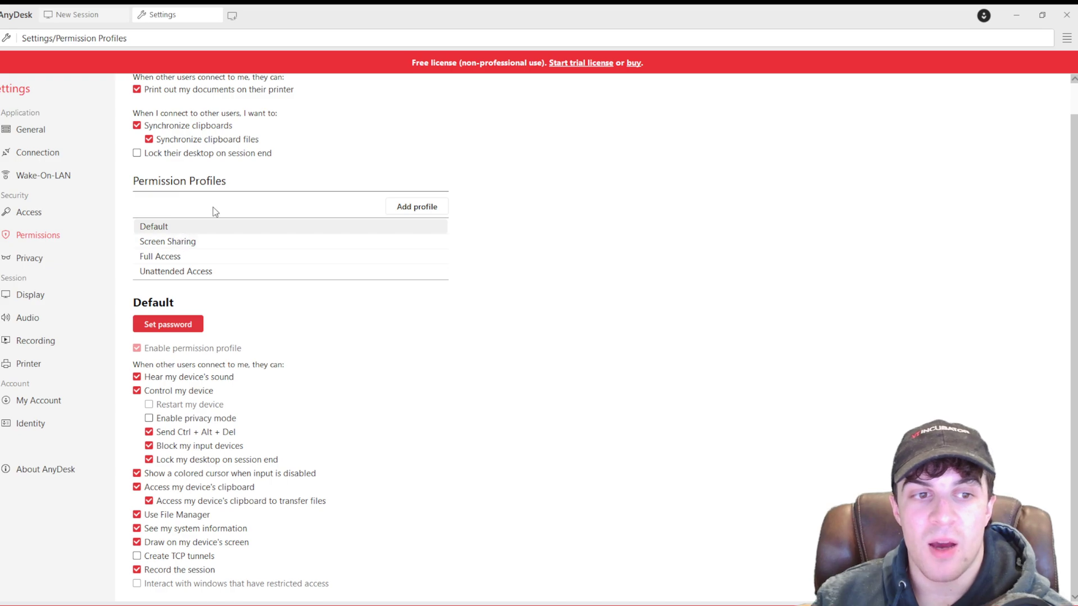
pyautogui.click(178, 243)
pyautogui.click(190, 243)
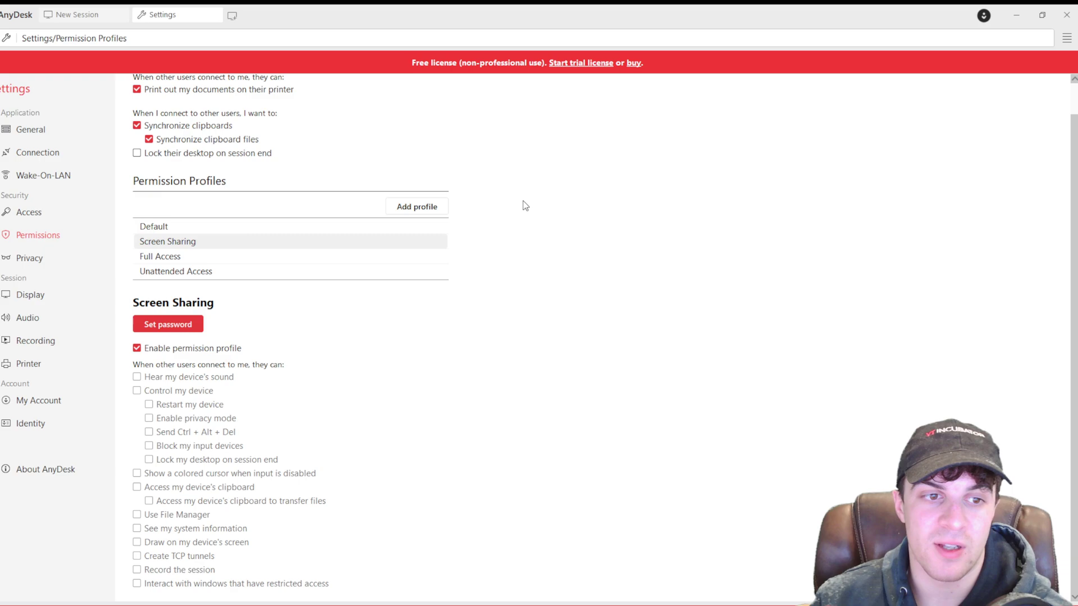
pyautogui.click(31, 258)
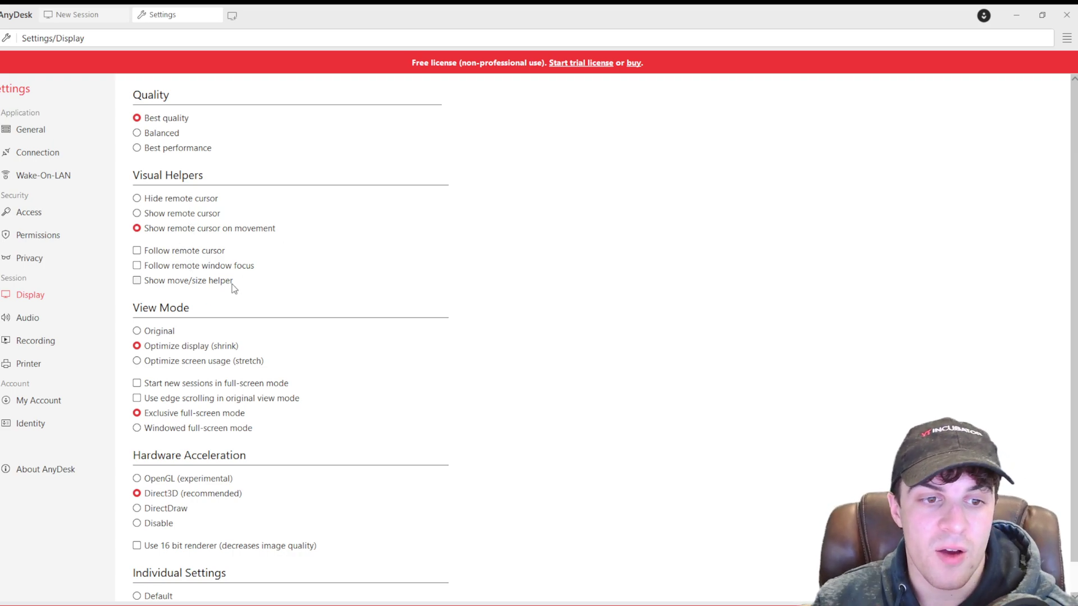
# Scroll the Display settings, then step through Audio and Recording to the My Account page.
pyautogui.scroll(-1, 264, 283)
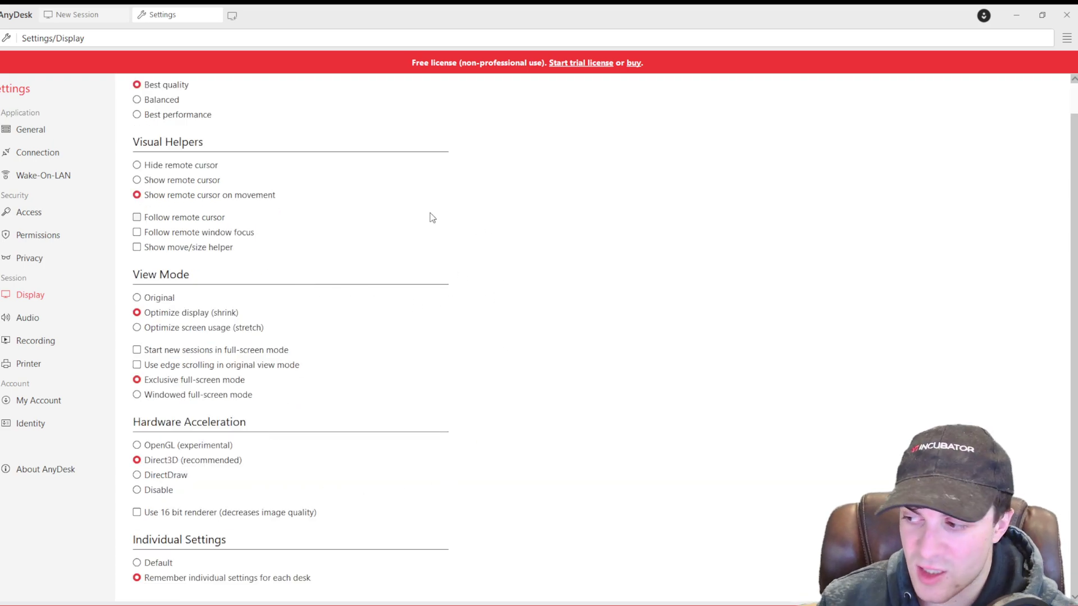
pyautogui.click(31, 318)
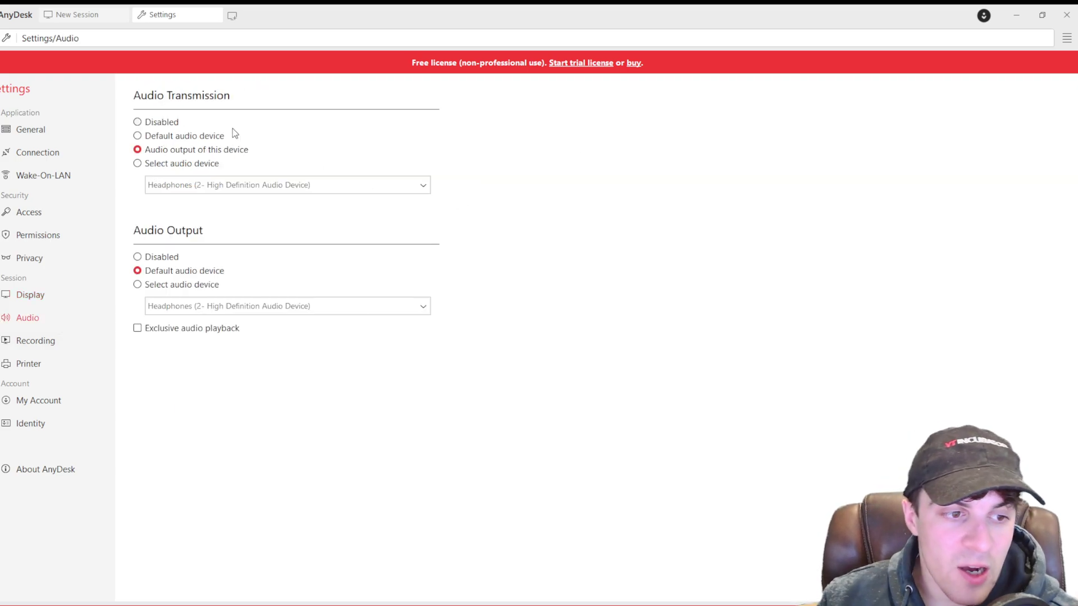
pyautogui.click(57, 342)
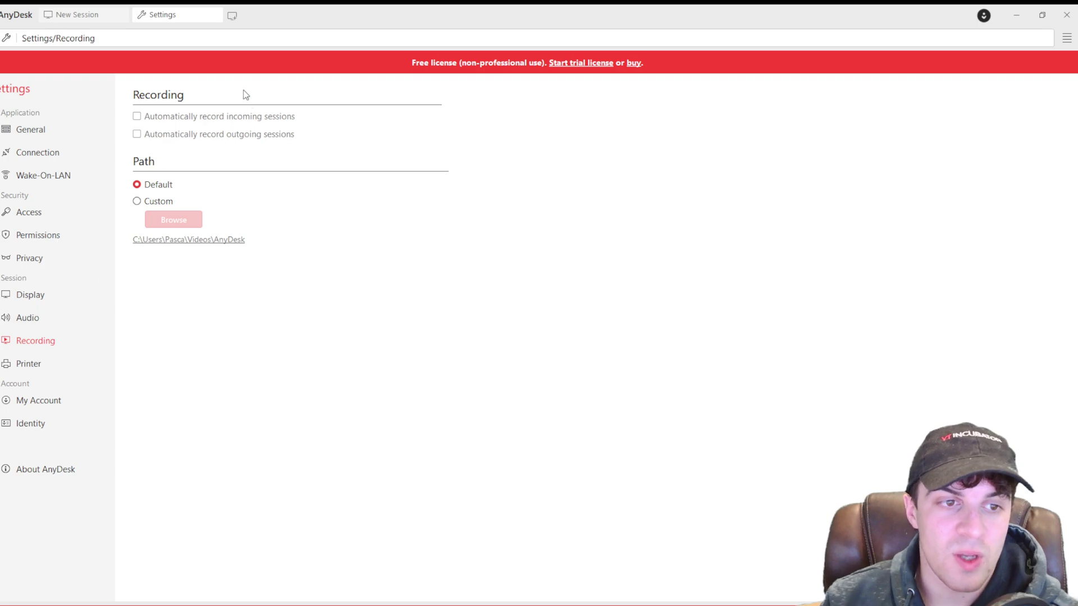
pyautogui.click(53, 406)
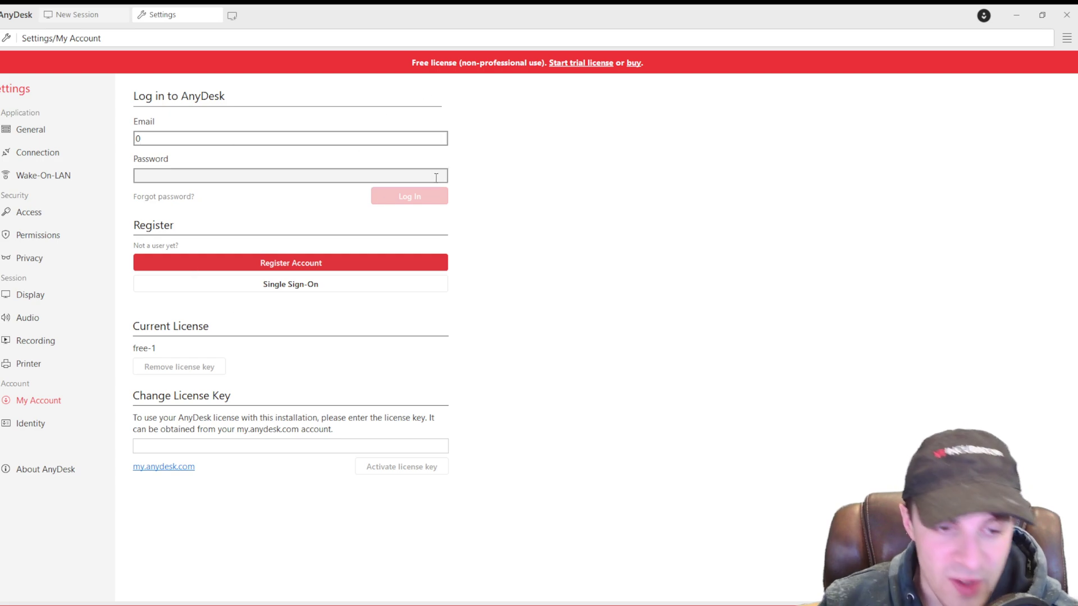
# Show the Identity settings with Account user name, Account image and desktop wallpaper preview.
pyautogui.click(65, 426)
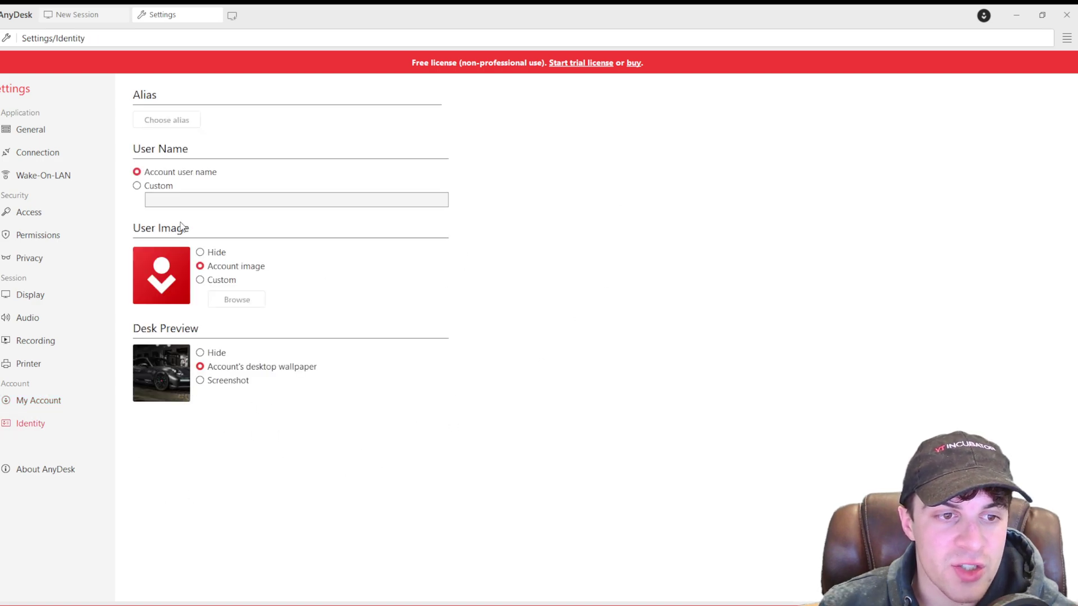